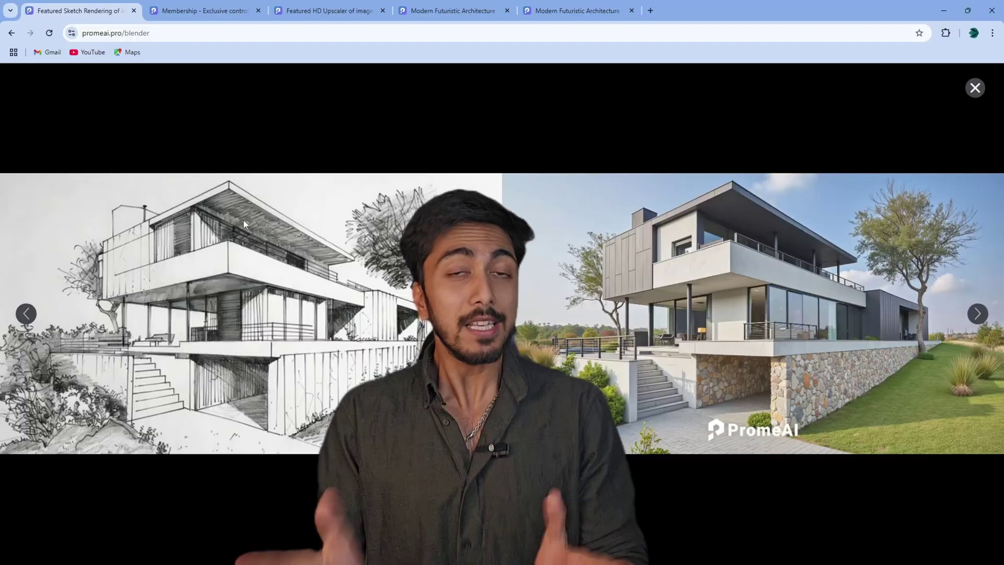
Browse forward through two more sample renders, then close the full-screen viewer
{"action": "left_click", "coordinate": [983, 313]}
{"action": "left_click", "coordinate": [984, 316]}
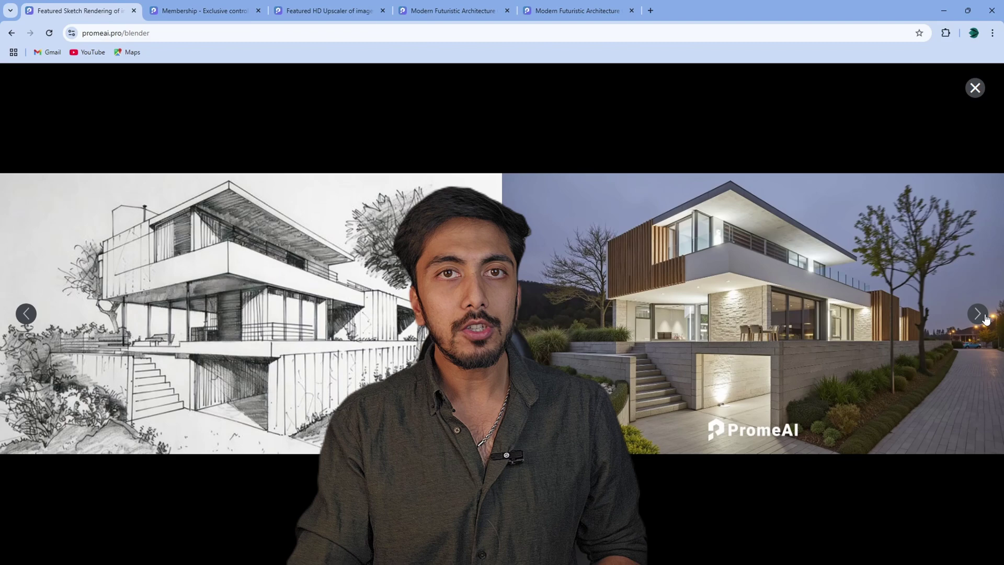
{"action": "left_click", "coordinate": [975, 88]}
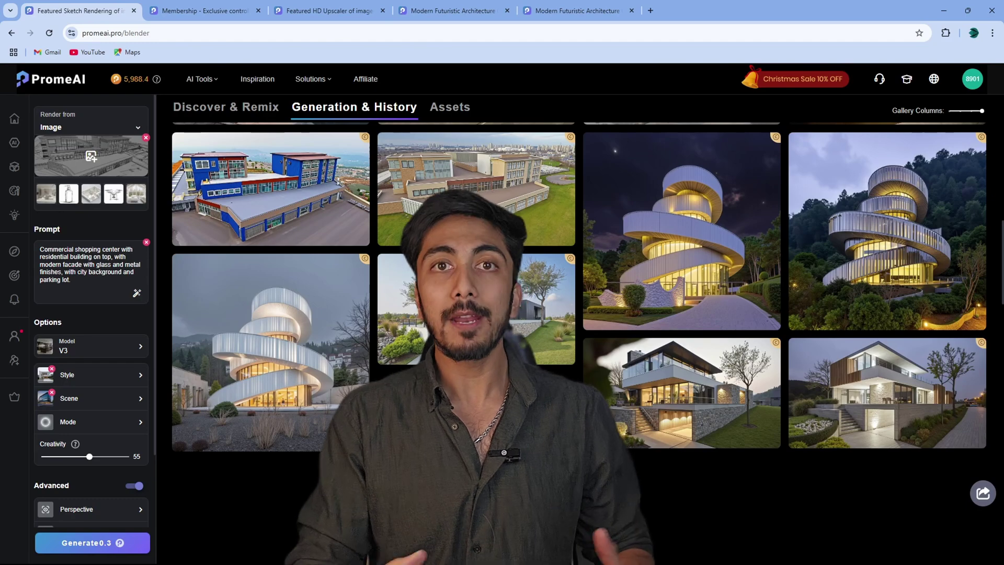
Open the spiral museum render in the full-screen viewer
{"action": "mouse_move", "coordinate": [271, 390]}
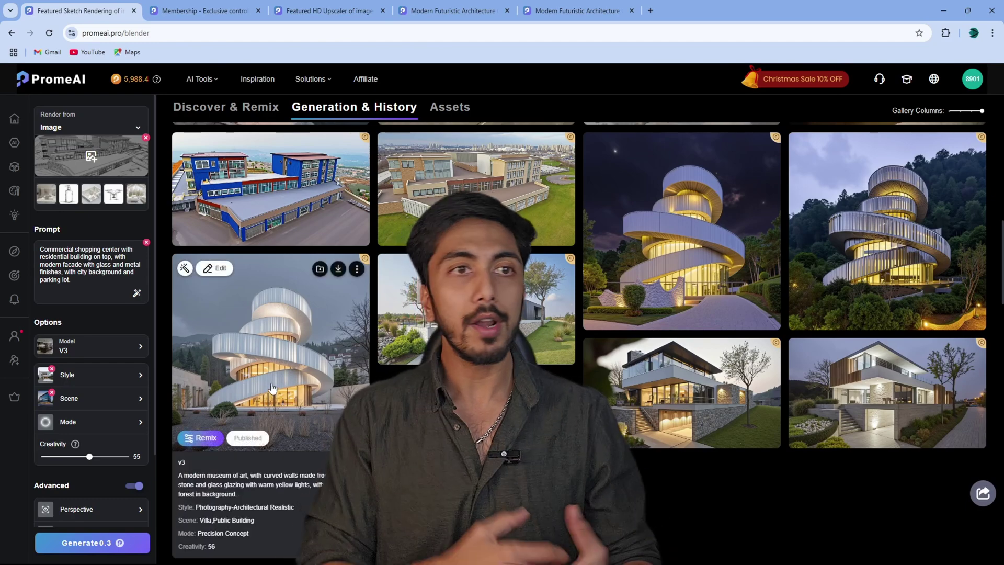
{"action": "left_click", "coordinate": [272, 387]}
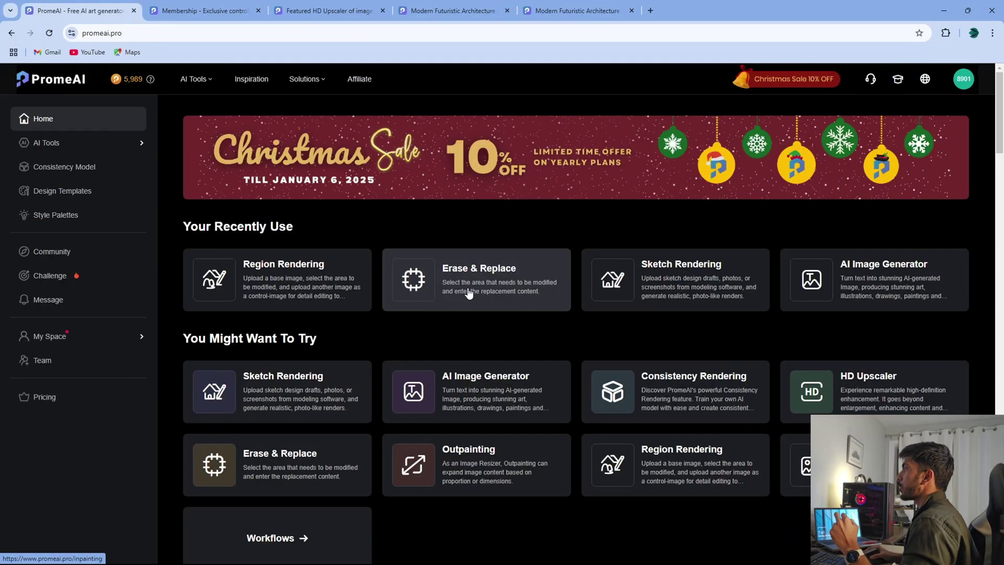
Launch the Sketch Rendering tool and open its Choose an Image library
{"action": "left_click", "coordinate": [711, 277]}
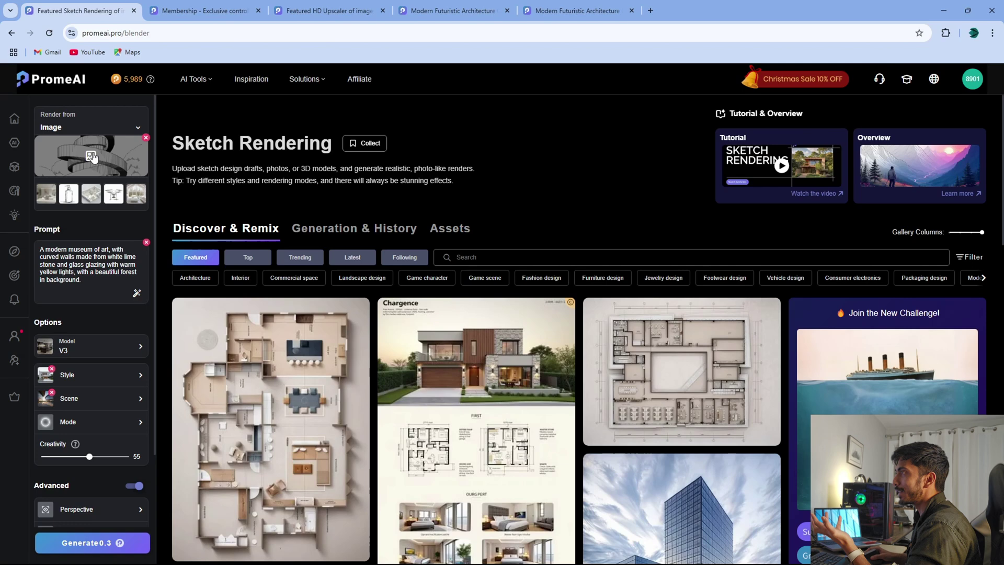
{"action": "left_click", "coordinate": [92, 159]}
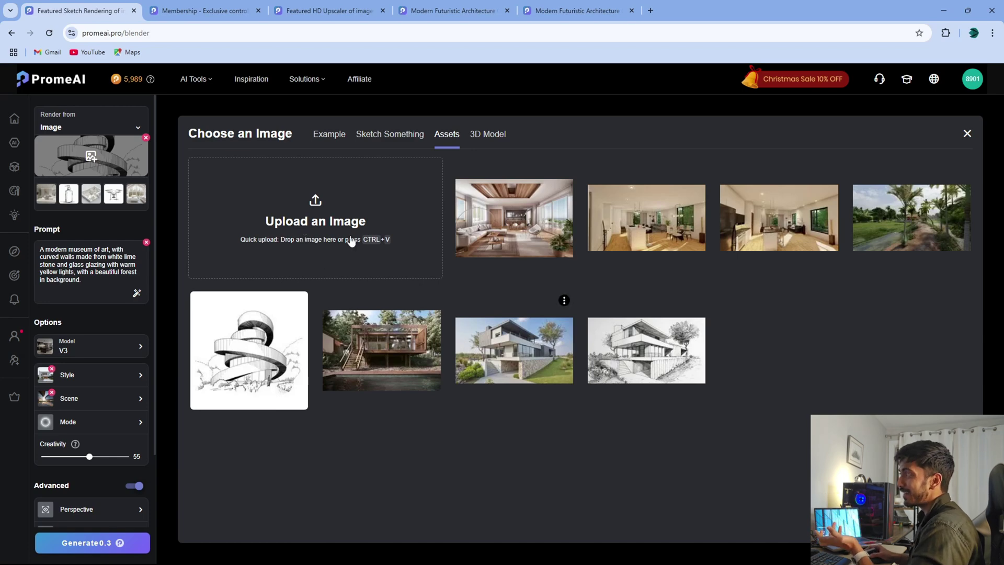
Upload the depositphotos pencil sketch of a public building from Youtube > Prome Ai
{"action": "left_click", "coordinate": [337, 226]}
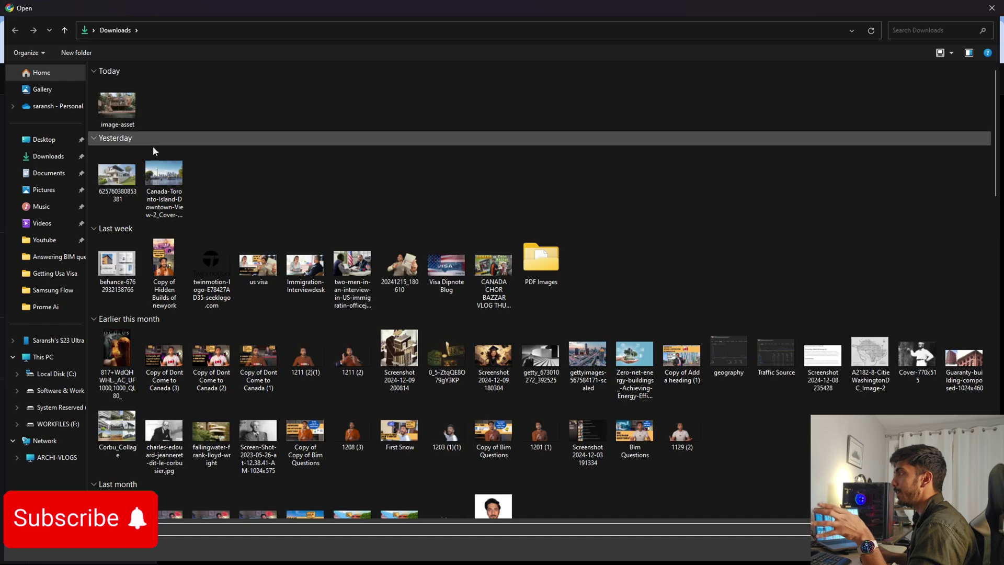
{"action": "left_click", "coordinate": [64, 242]}
{"action": "double_click", "coordinate": [121, 120]}
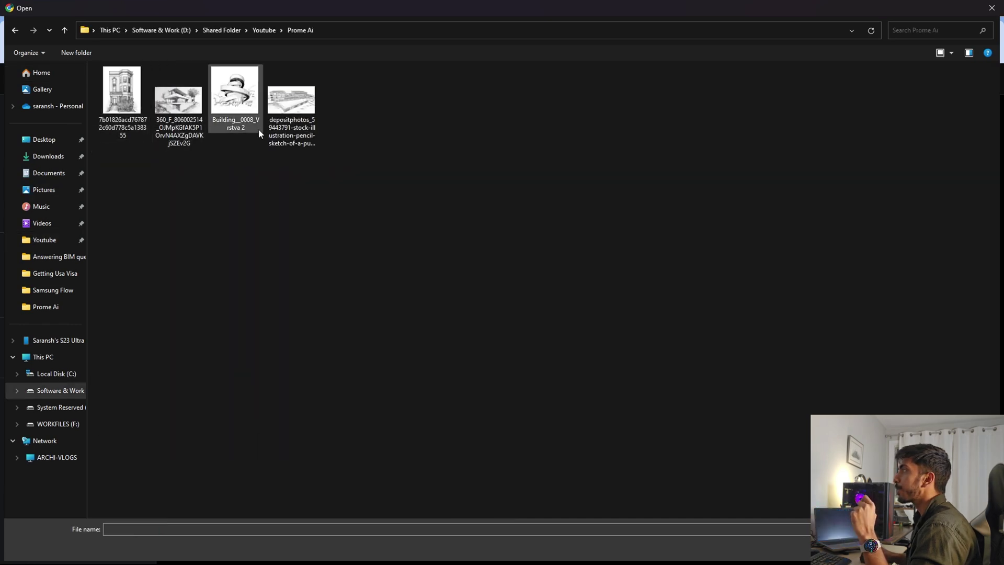
{"action": "left_click", "coordinate": [297, 108]}
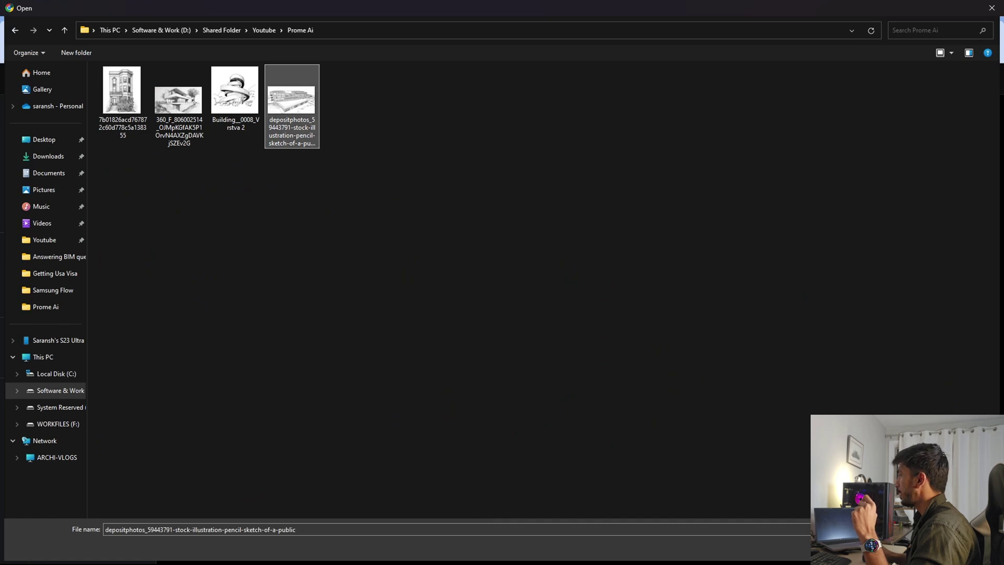
{"action": "key", "text": "Return"}
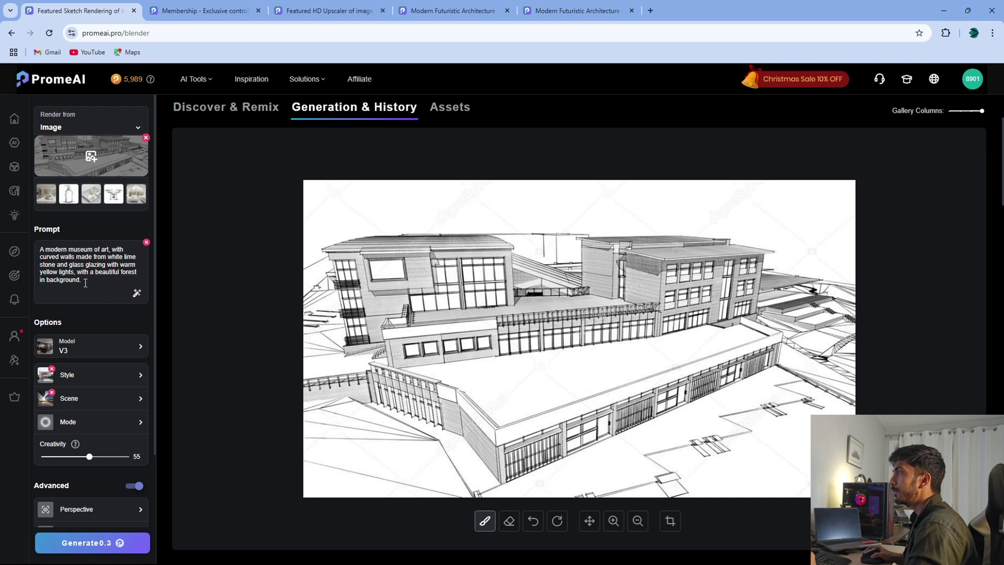
Rewrite the prompt as a commercial shopping center with residential building on top, modern facade, city background
{"action": "left_click_drag", "start_coordinate": [86, 283], "coordinate": [35, 252]}
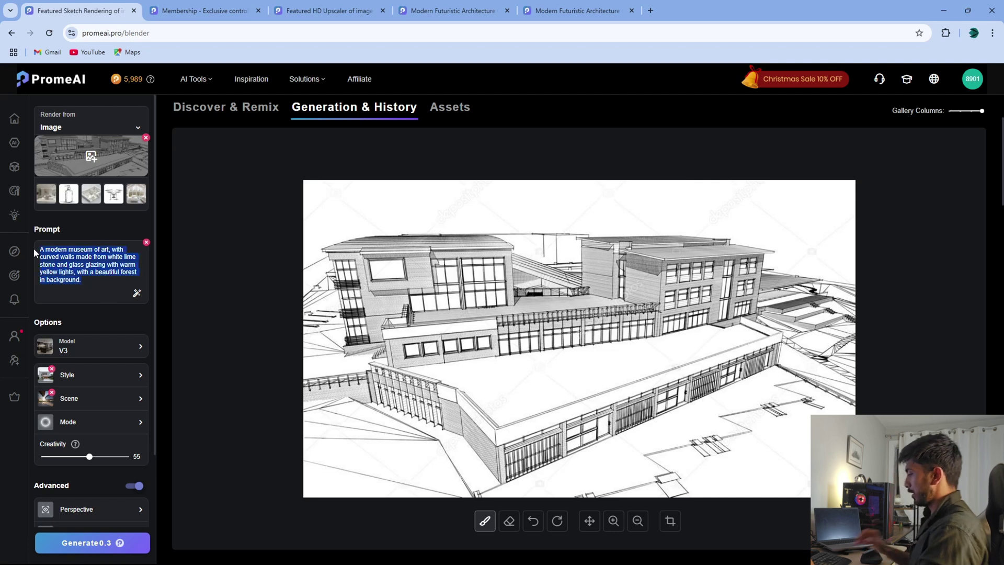
{"action": "key", "text": "BackSpace"}
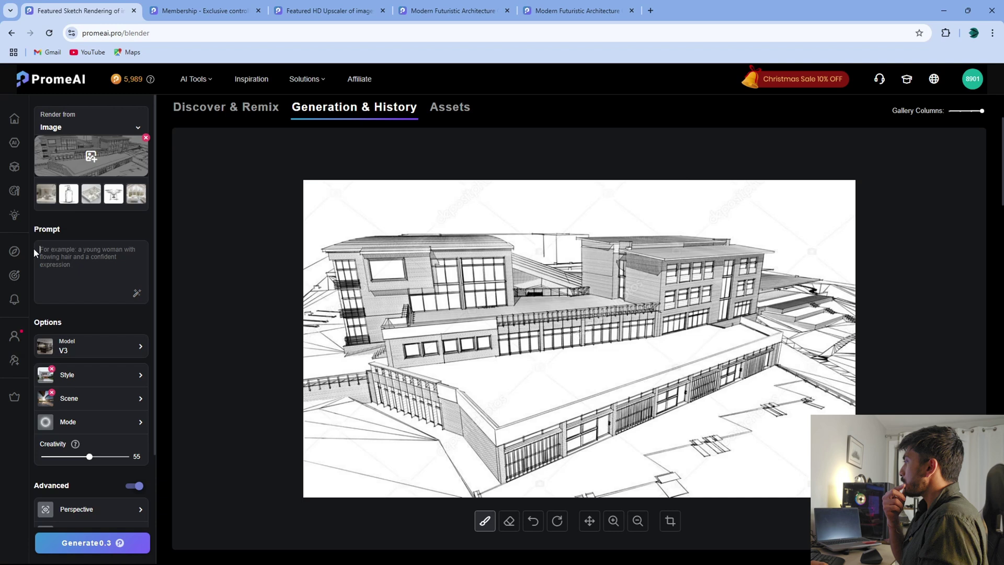
{"action": "key", "text": "Caps_Lock"}
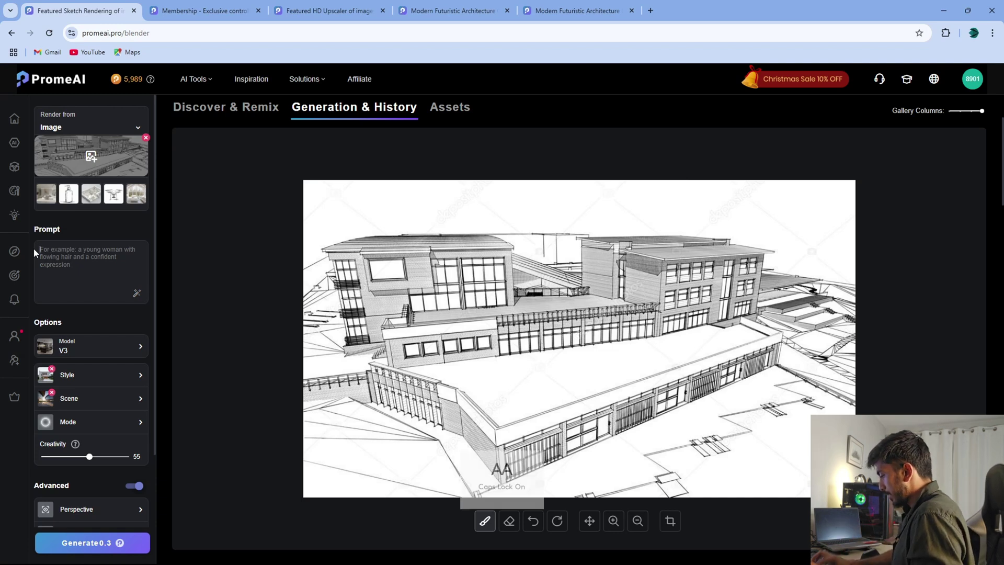
{"action": "type", "text": "q"}
{"action": "type", "text": "ommer"}
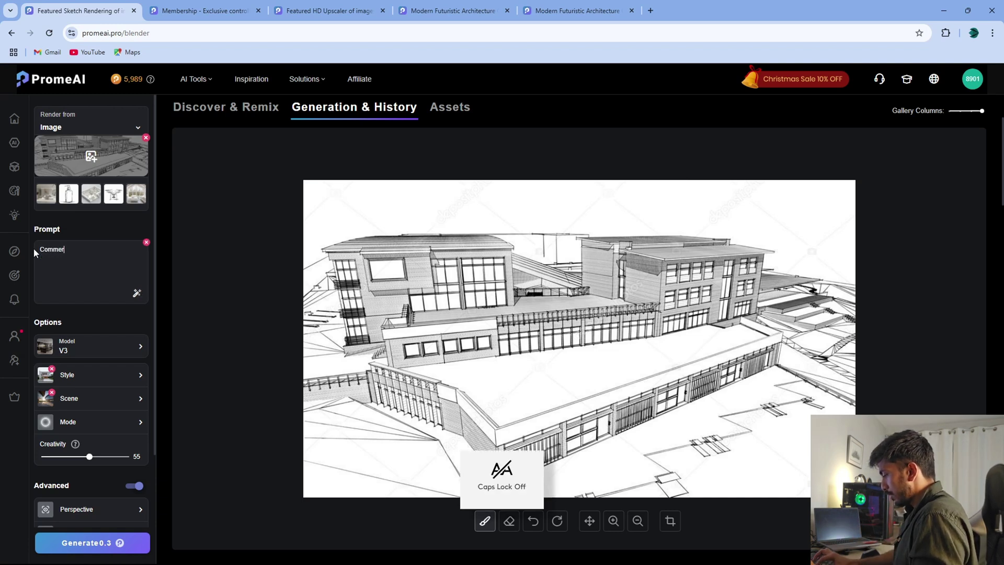
{"action": "type", "text": "cial "}
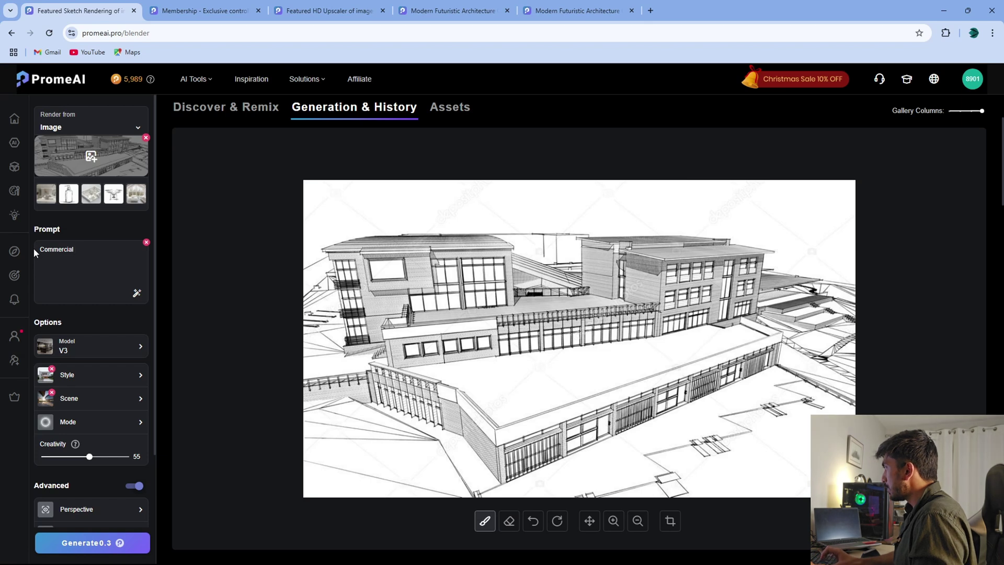
{"action": "type", "text": "shopping center"}
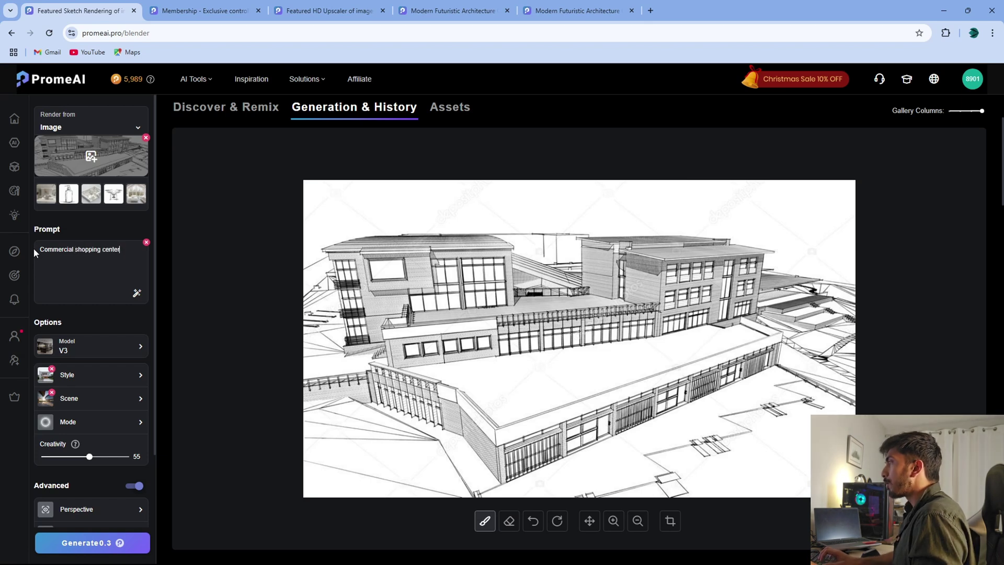
{"action": "key", "text": "ctrl+v"}
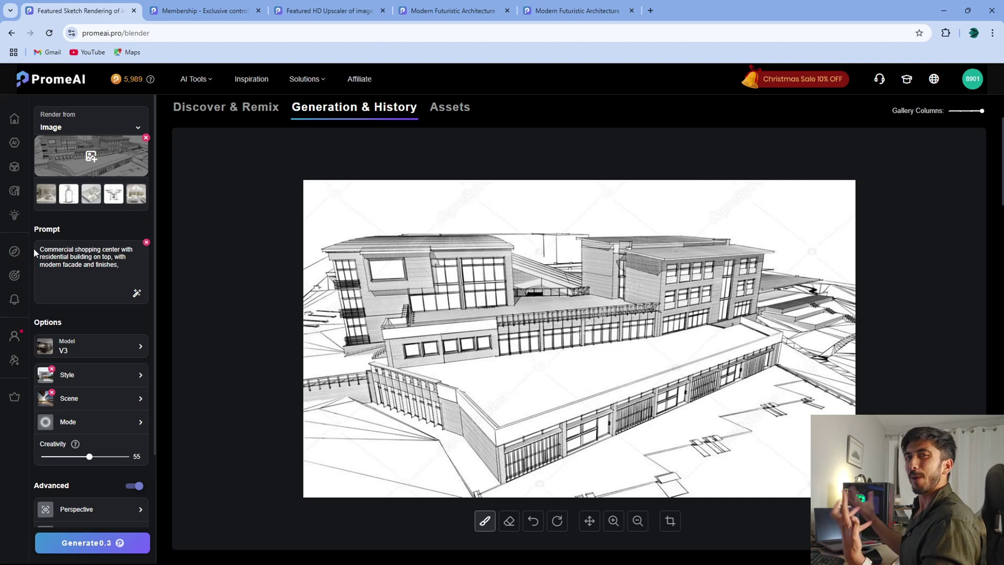
{"action": "type", "text": "with city background."}
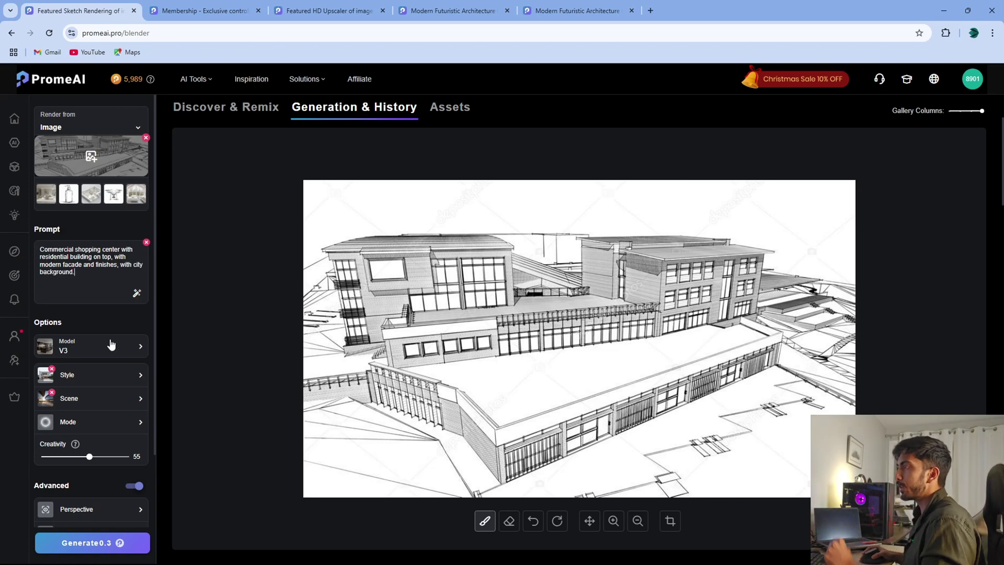
Confirm the V3 model, then open the Style library on Photography
{"action": "left_click", "coordinate": [127, 356]}
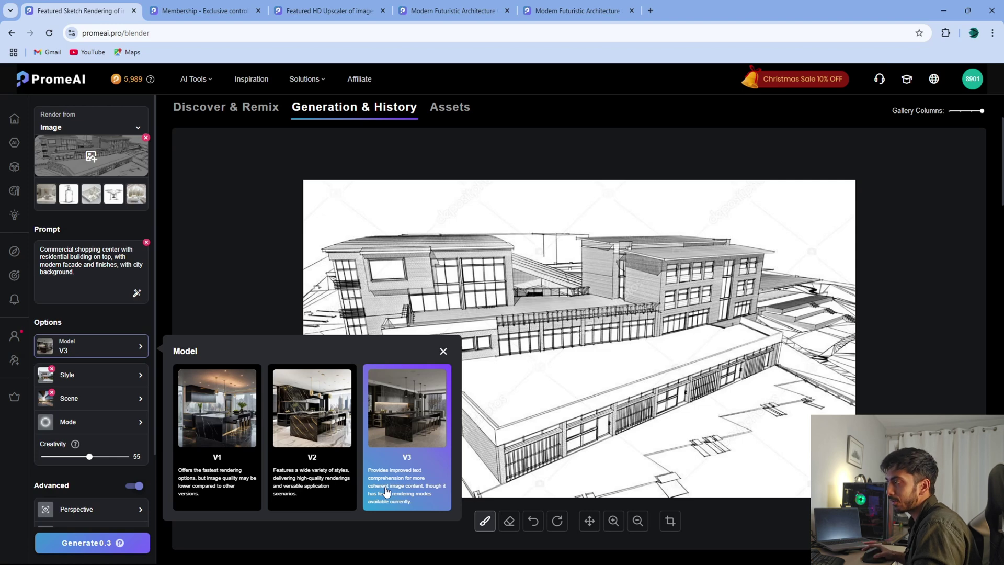
{"action": "left_click", "coordinate": [135, 380]}
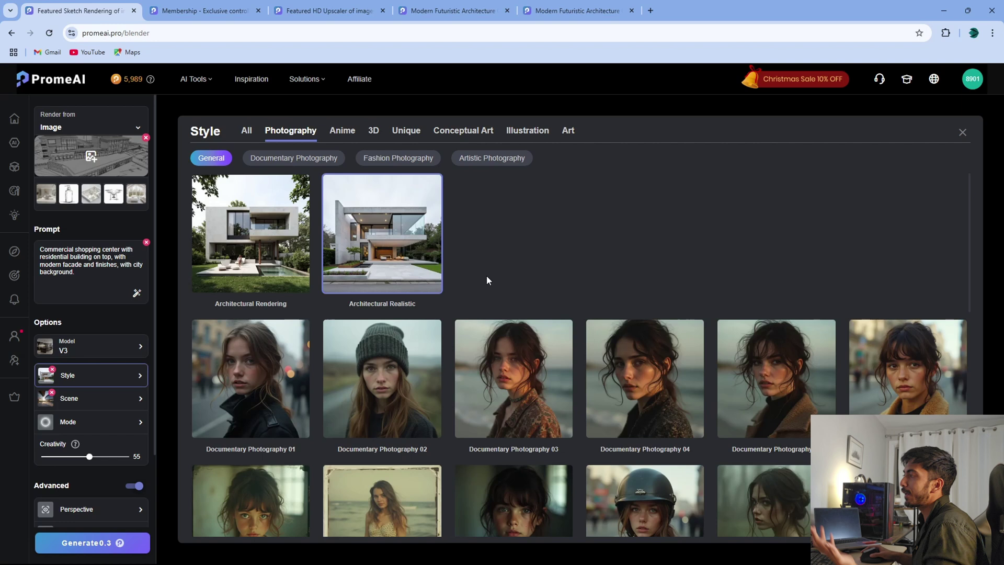
Browse the All, Conceptual Art, Anime and Photography style categories, keeping Architectural Realistic
{"action": "mouse_move", "coordinate": [409, 291]}
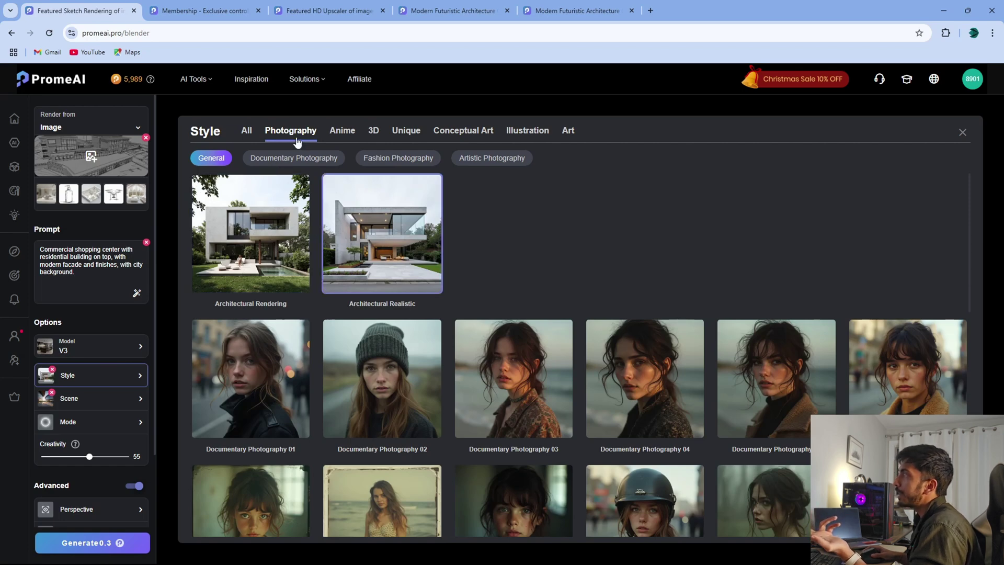
{"action": "left_click", "coordinate": [246, 131]}
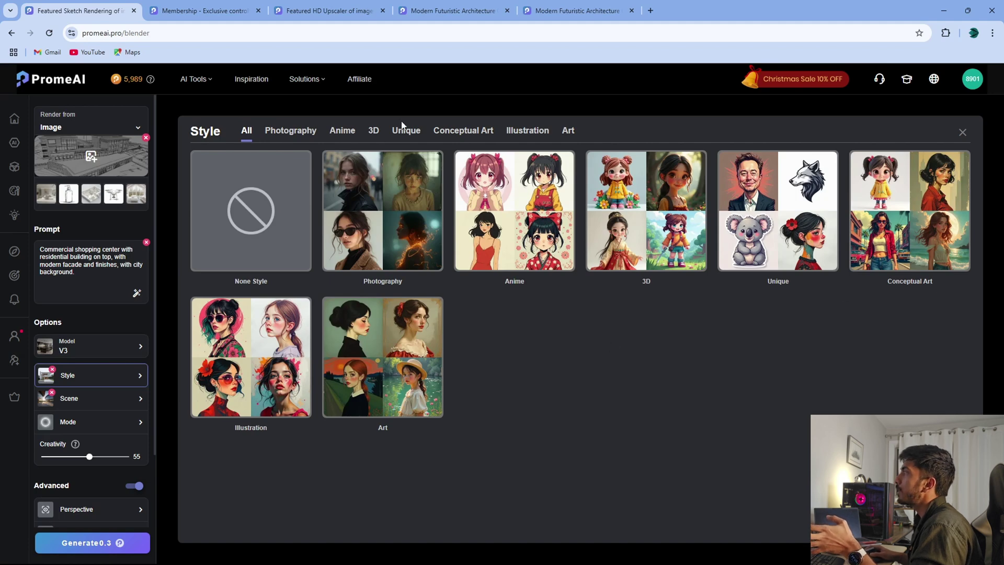
{"action": "left_click", "coordinate": [458, 130]}
{"action": "left_click", "coordinate": [350, 134]}
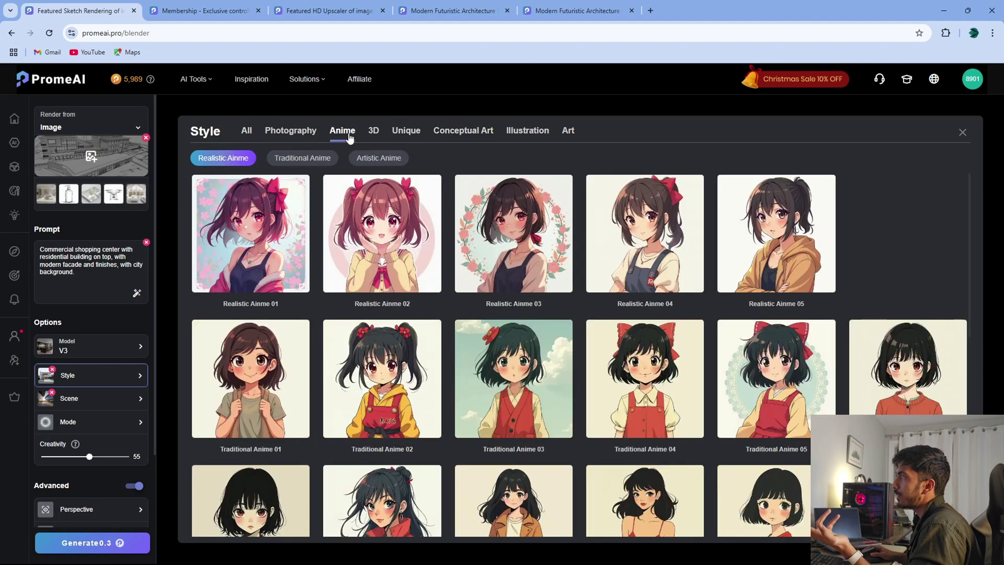
{"action": "left_click", "coordinate": [311, 135]}
{"action": "left_click", "coordinate": [251, 135]}
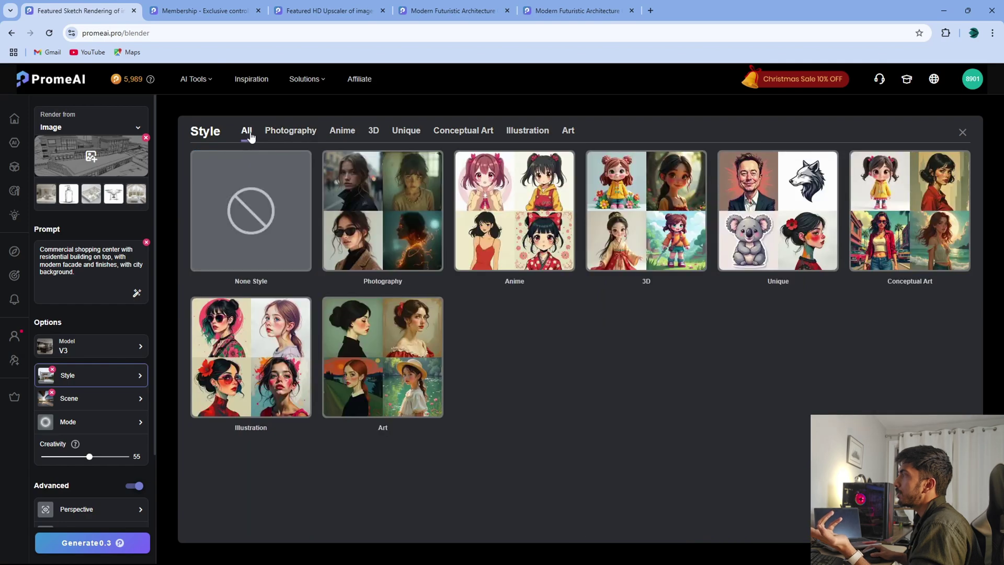
Close the style panel and open the Scene library showing Villa and Public Building
{"action": "left_click", "coordinate": [74, 381]}
{"action": "left_click", "coordinate": [74, 380]}
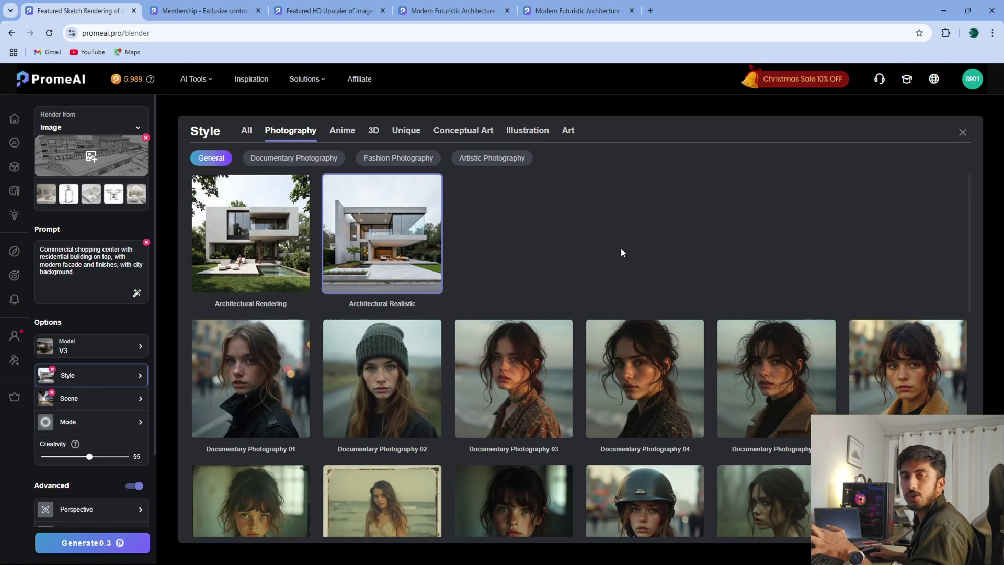
{"action": "left_click", "coordinate": [85, 398]}
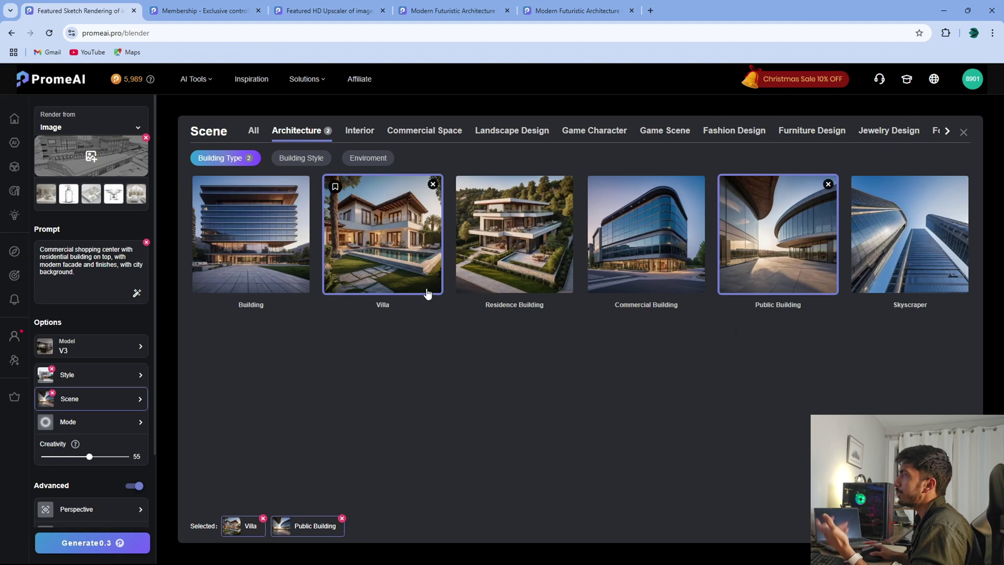
Swap Public Building for Commercial Building alongside Villa, then open the Mode choices
{"action": "left_click", "coordinate": [433, 185]}
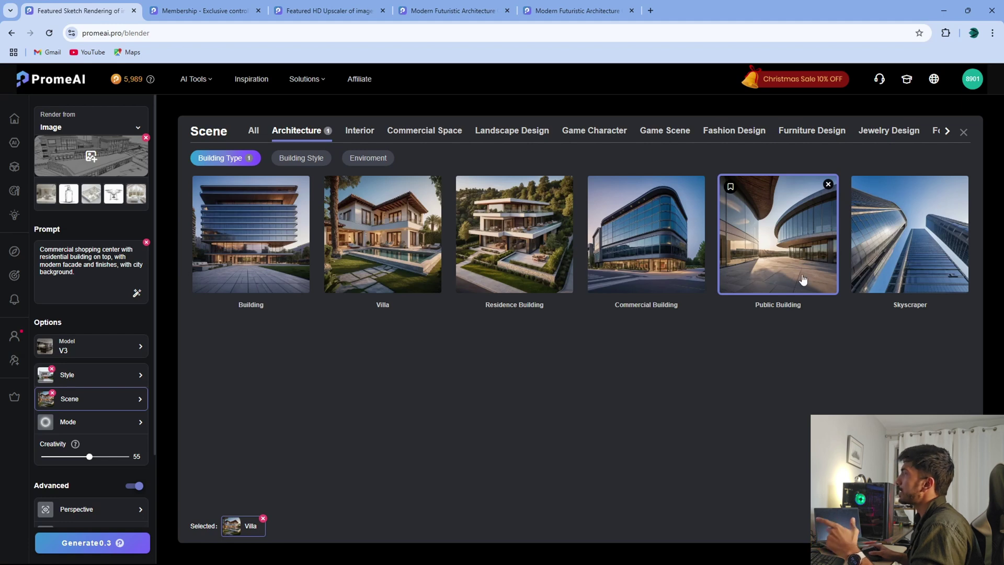
{"action": "left_click", "coordinate": [695, 274]}
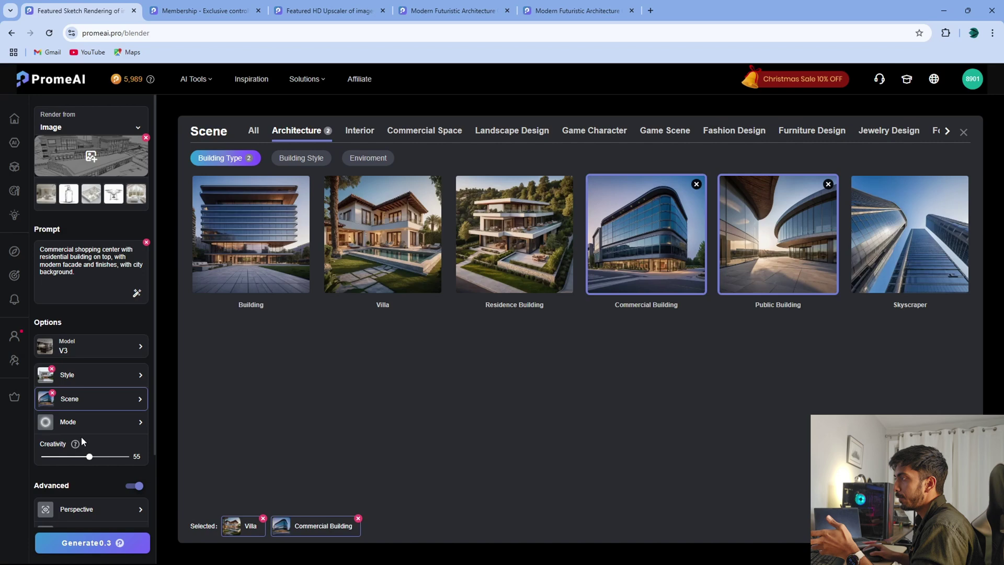
{"action": "left_click", "coordinate": [93, 425]}
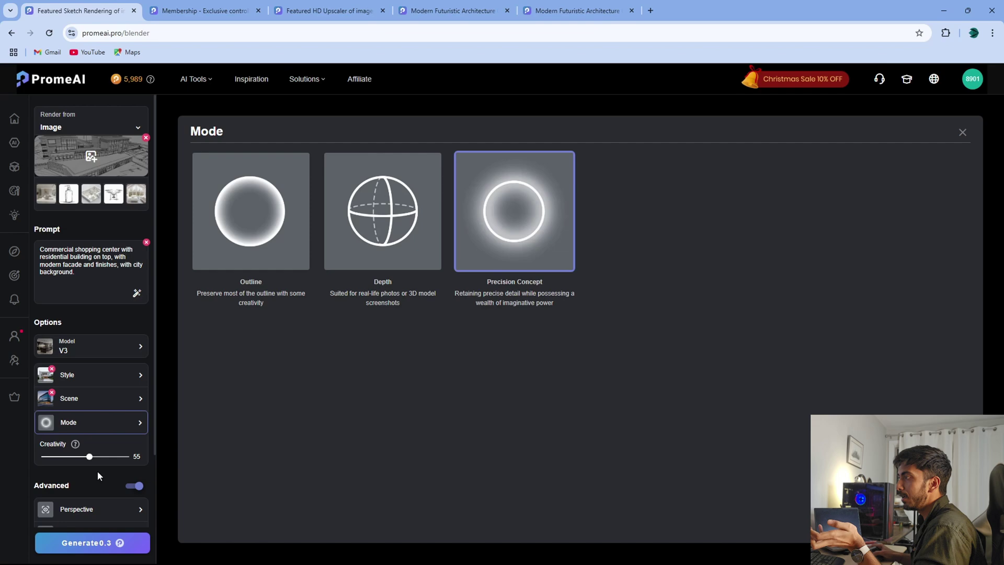
Keep Precision Concept mode, leave Perspective and Lighting unchanged, and generate three renders
{"action": "left_click", "coordinate": [96, 470]}
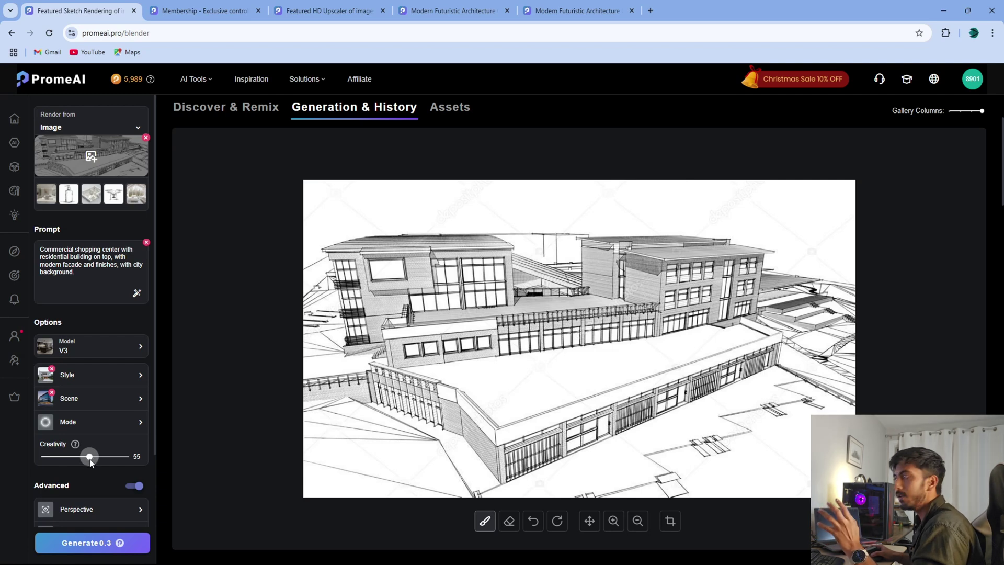
{"action": "scroll", "coordinate": [110, 410], "scroll_direction": "down", "scroll_amount": 3}
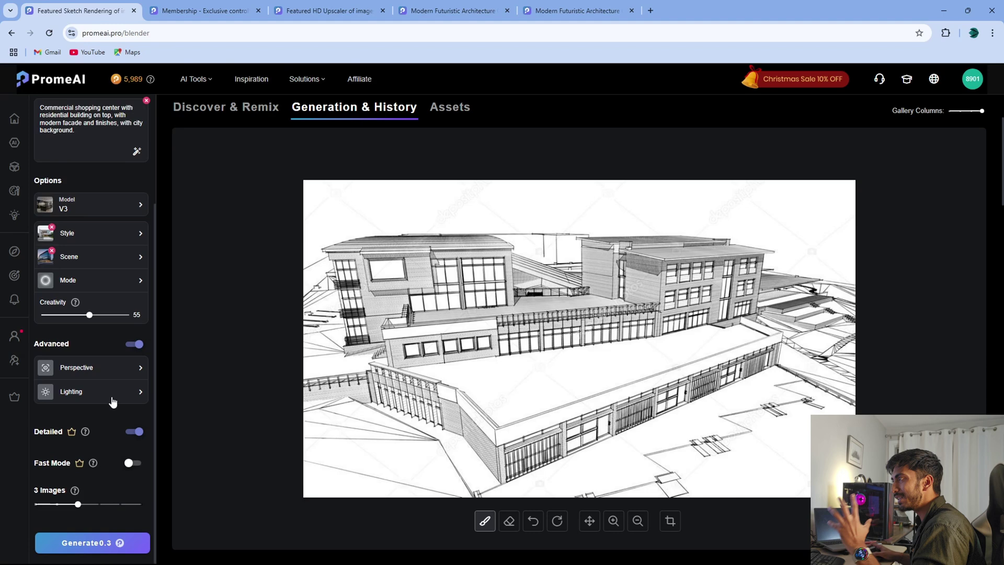
{"action": "left_click", "coordinate": [125, 368]}
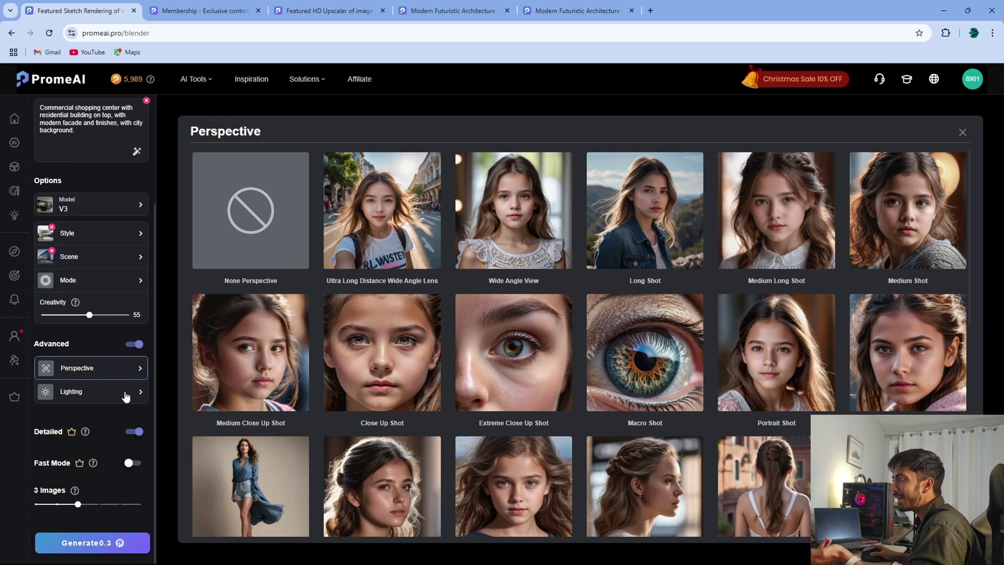
{"action": "left_click", "coordinate": [126, 396]}
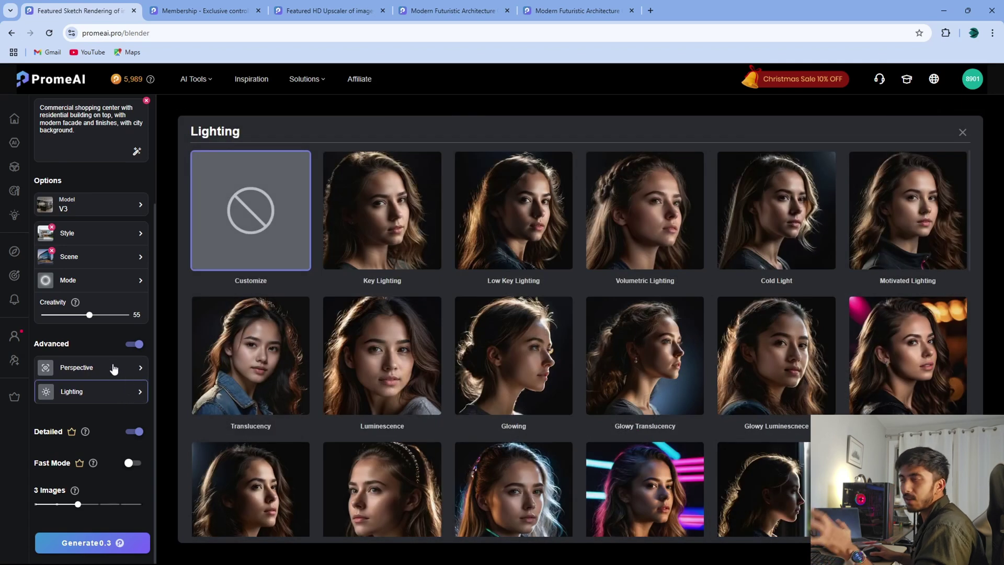
{"action": "left_click", "coordinate": [95, 349]}
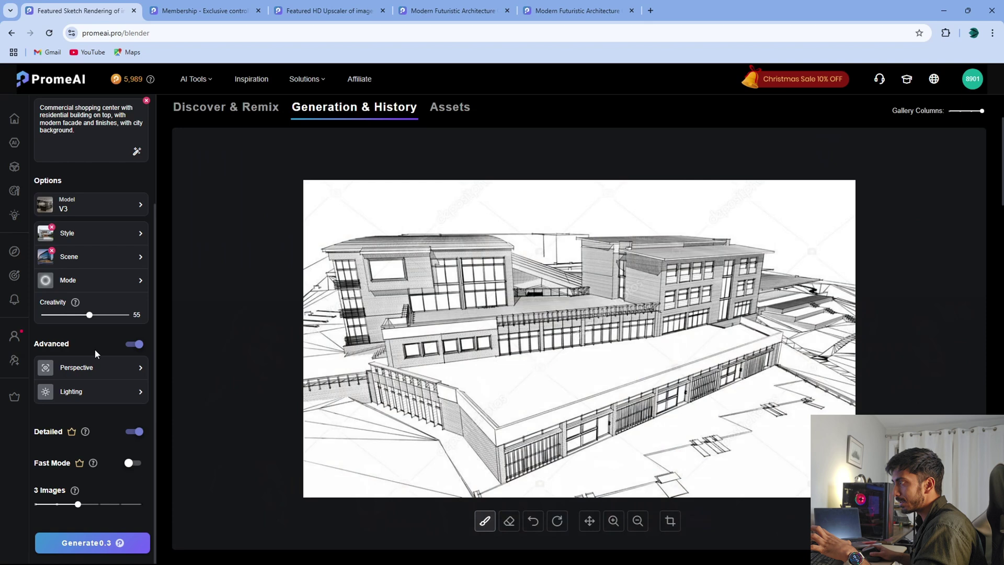
{"action": "left_click", "coordinate": [134, 543]}
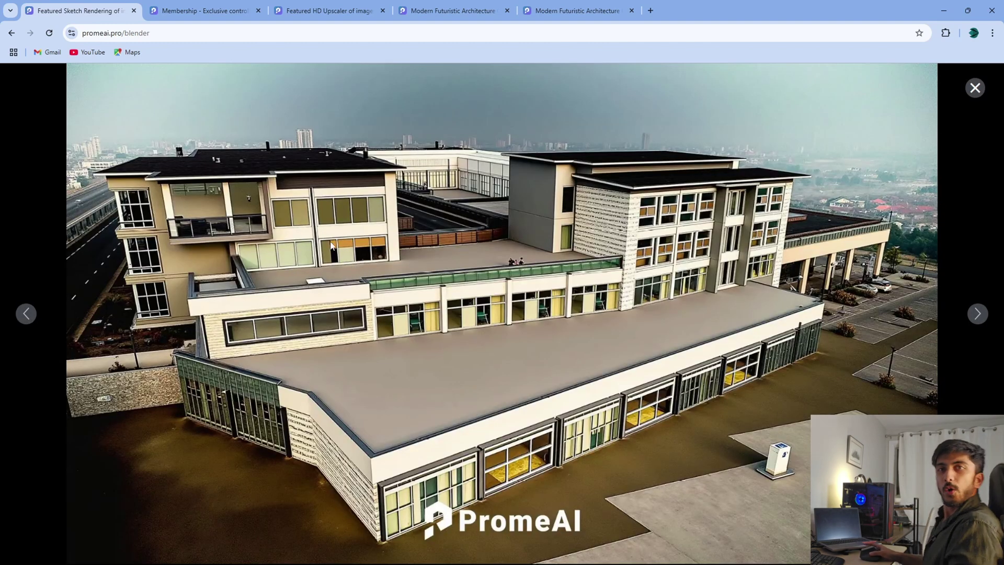
Switch the viewer to a side-by-side comparison of the sketch and its render
{"action": "mouse_move", "coordinate": [544, 538]}
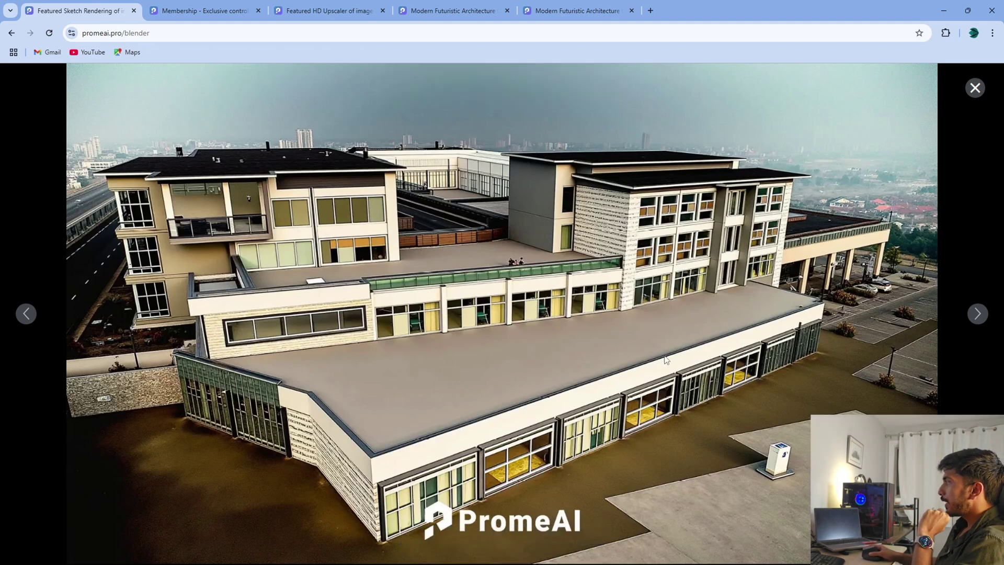
{"action": "mouse_move", "coordinate": [593, 517]}
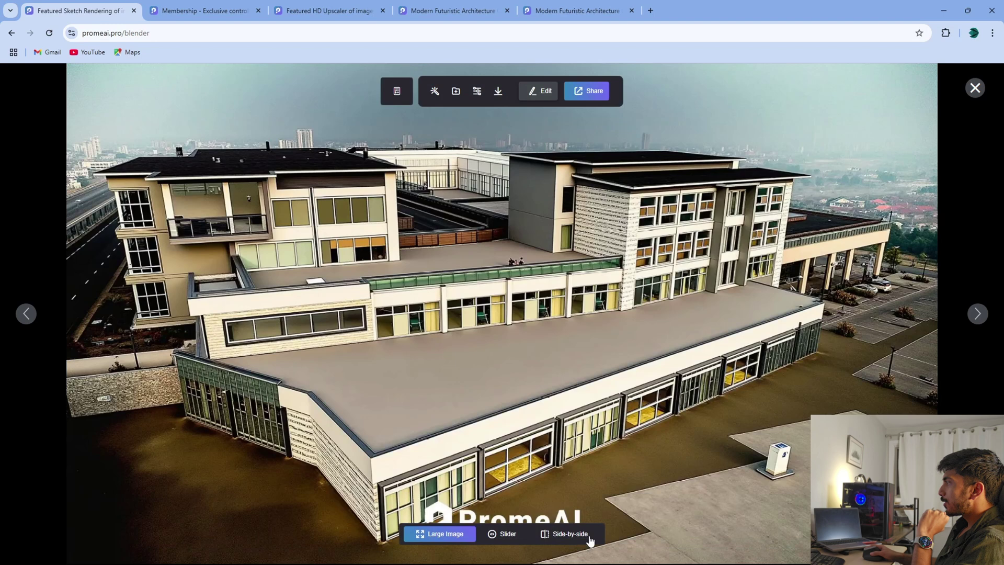
{"action": "left_click", "coordinate": [589, 539]}
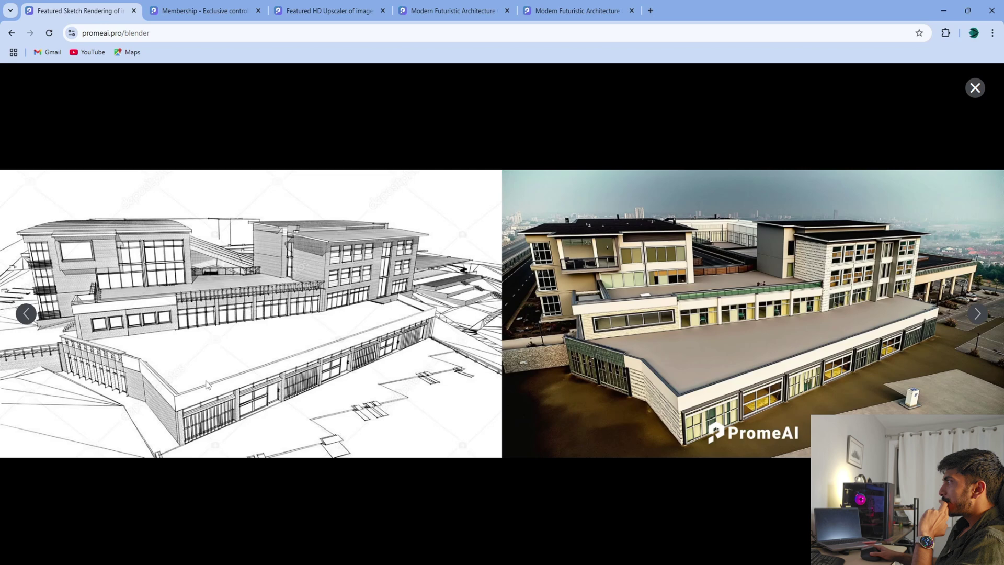
Cycle forward and back through the three renders, then close the viewer
{"action": "left_click", "coordinate": [977, 314]}
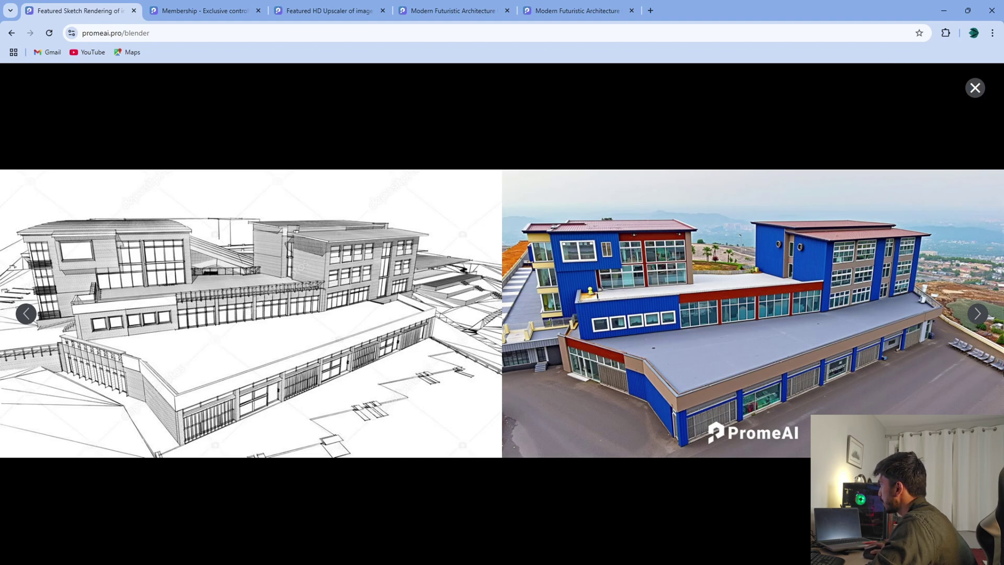
{"action": "left_click", "coordinate": [975, 316]}
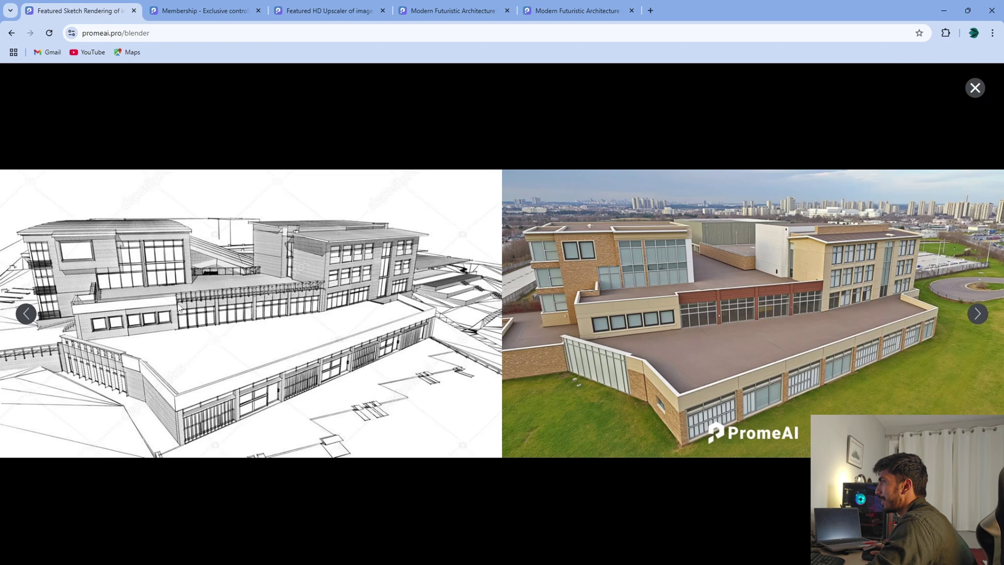
{"action": "left_click", "coordinate": [30, 318]}
{"action": "left_click", "coordinate": [30, 318]}
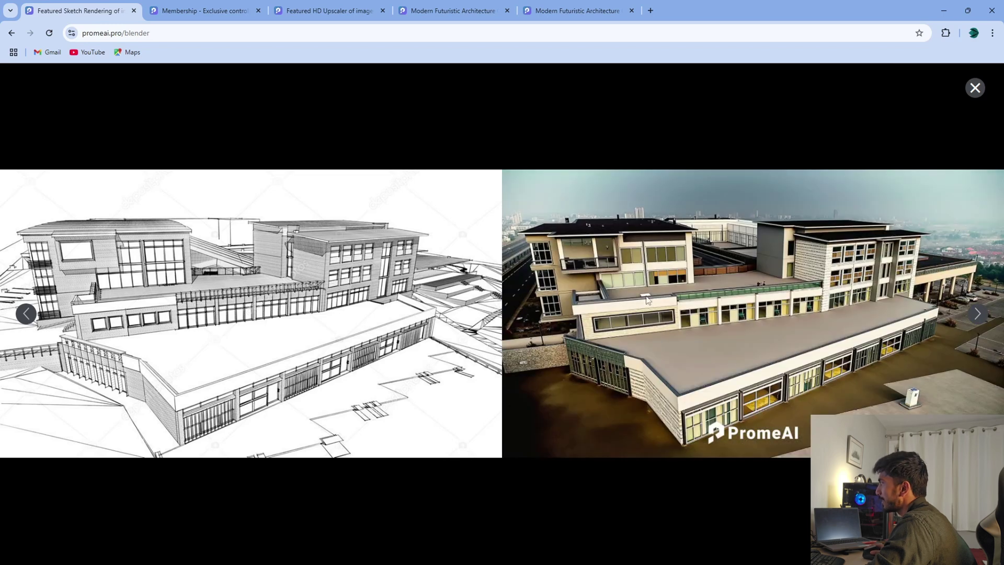
{"action": "left_click", "coordinate": [974, 88]}
View the modern house sketch and render side by side and page through its dusk renders
{"action": "left_click", "coordinate": [491, 313]}
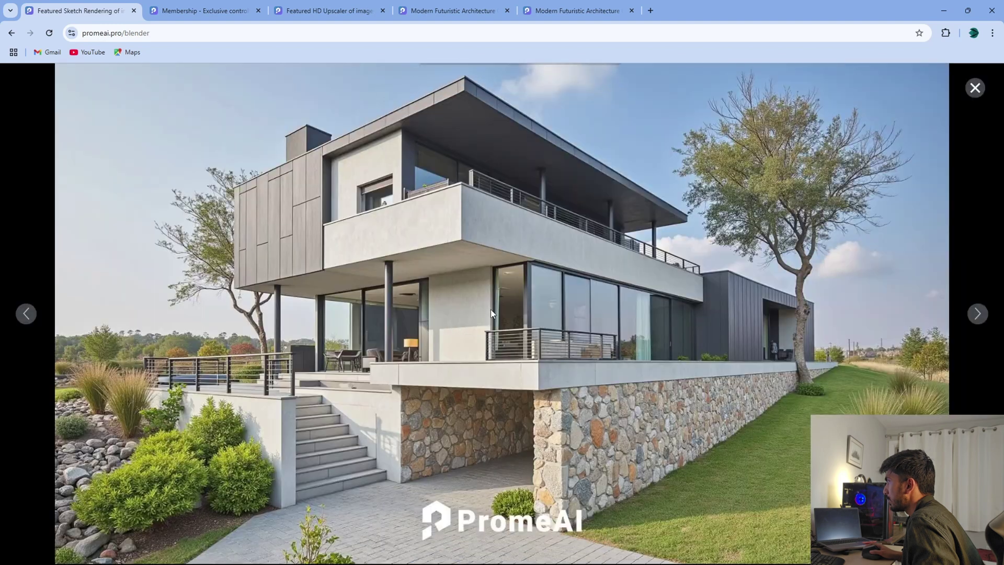
{"action": "left_click", "coordinate": [583, 544]}
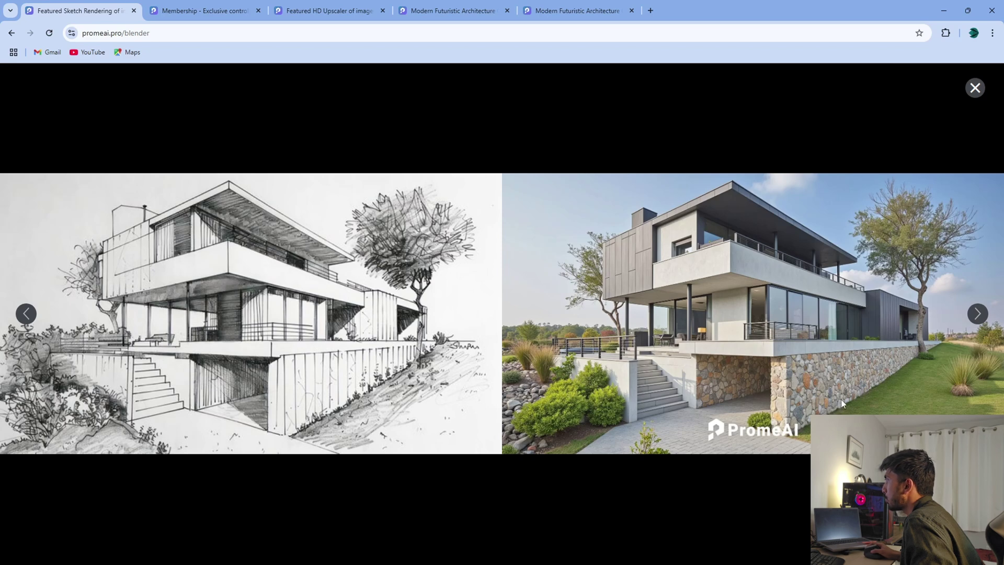
{"action": "left_click", "coordinate": [985, 314]}
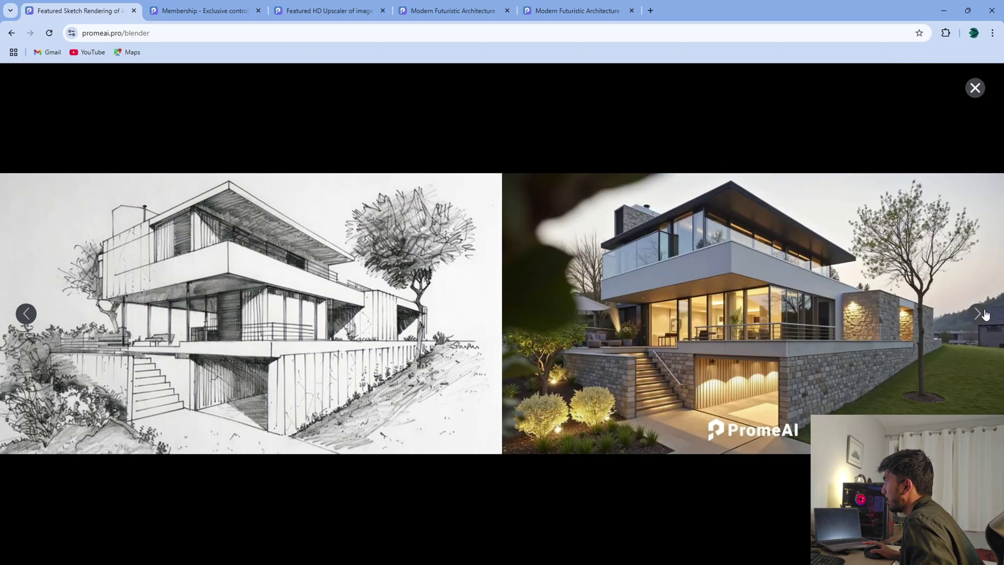
{"action": "left_click", "coordinate": [985, 316]}
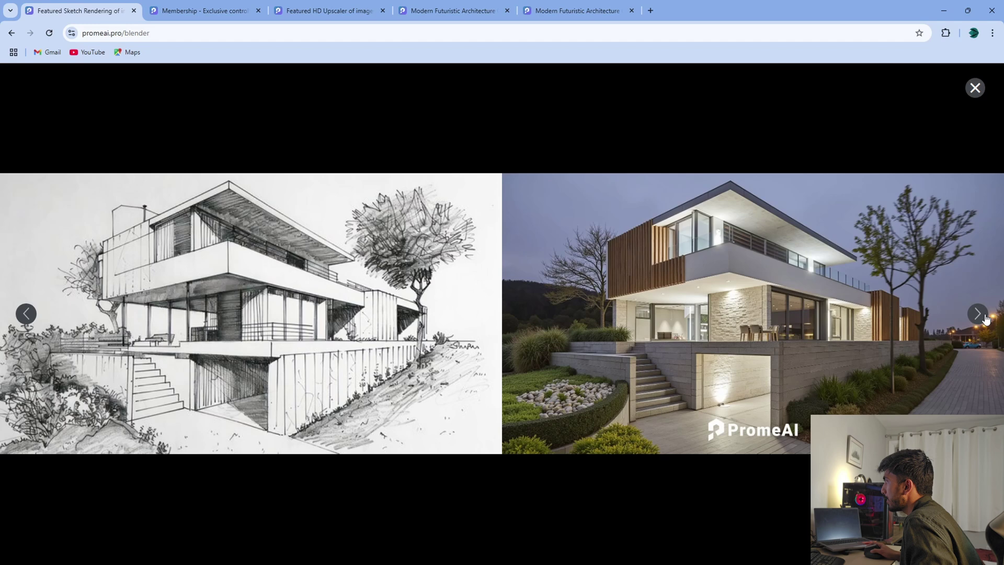
{"action": "left_click", "coordinate": [975, 87]}
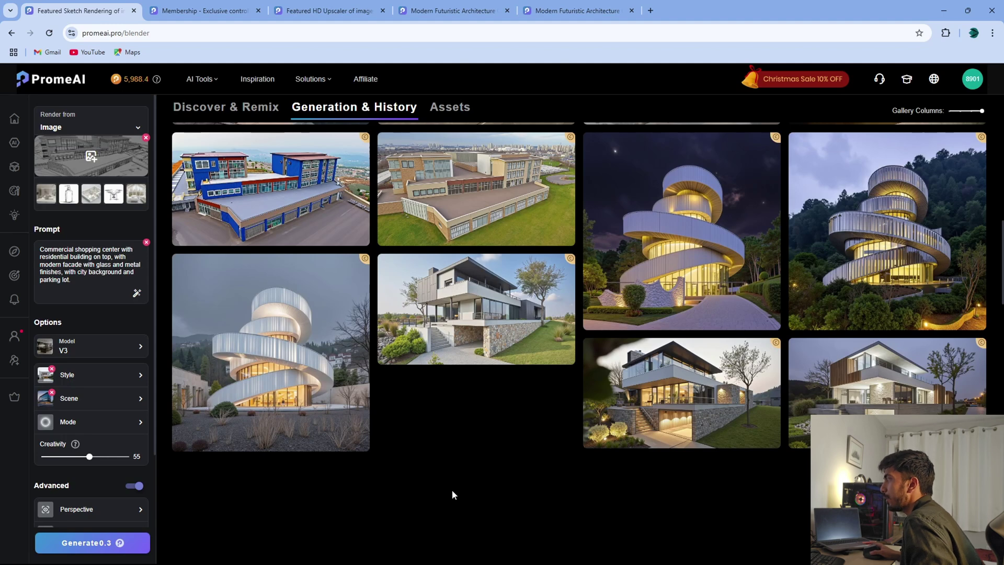
Compare the spiral museum sketch with its renders side by side, ending on the commercial building pair
{"action": "left_click", "coordinate": [271, 389]}
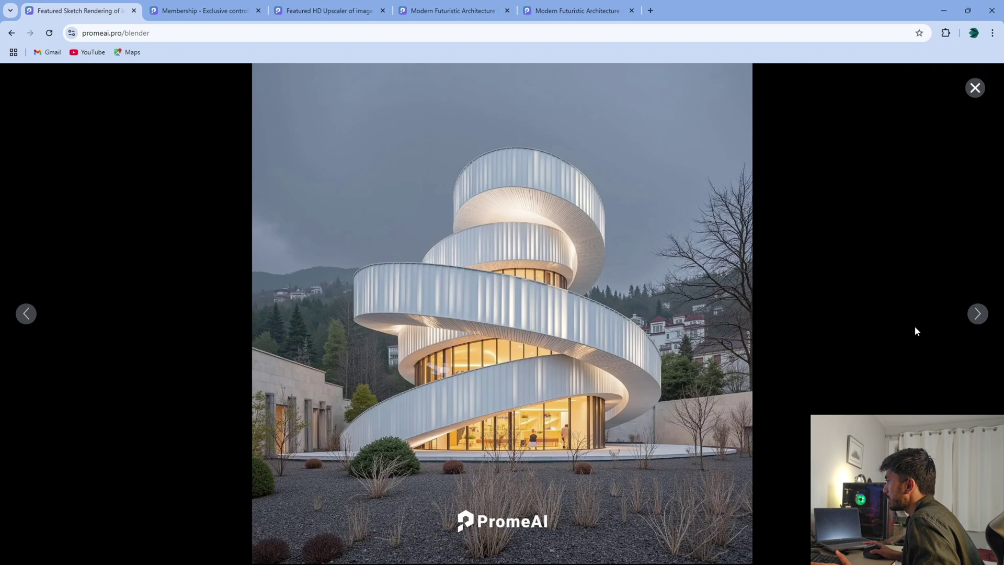
{"action": "left_click", "coordinate": [580, 540]}
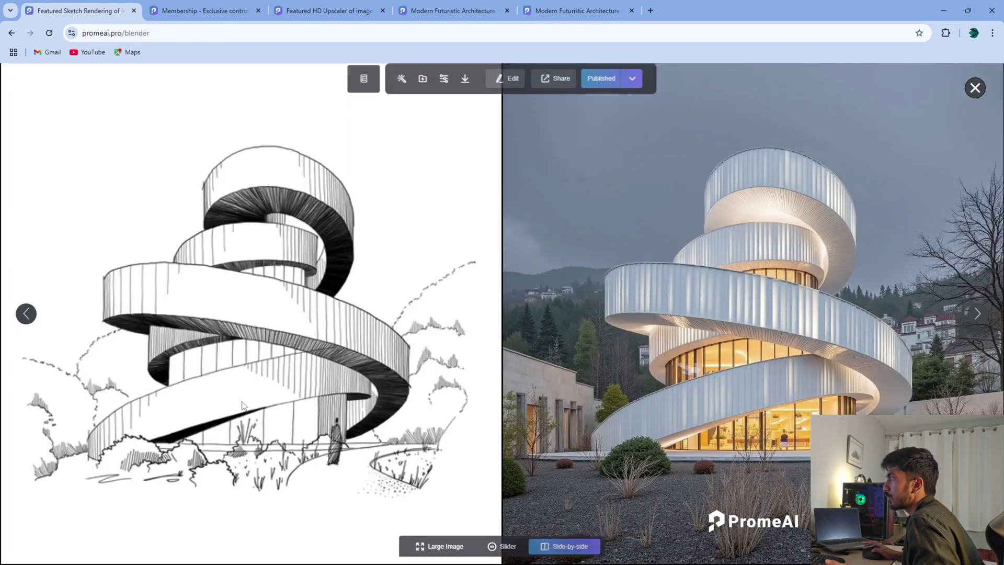
{"action": "left_click", "coordinate": [978, 315]}
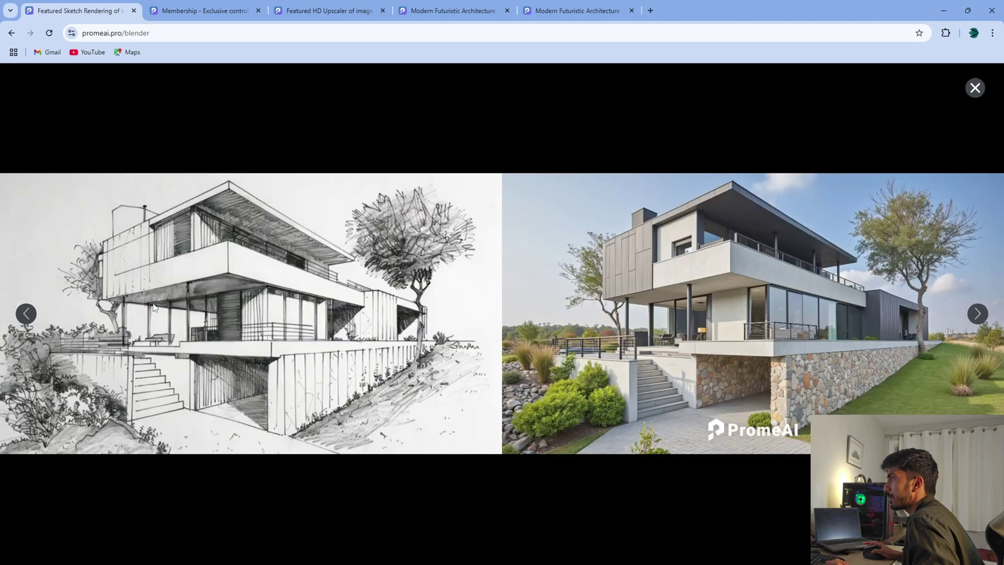
{"action": "left_click", "coordinate": [24, 316]}
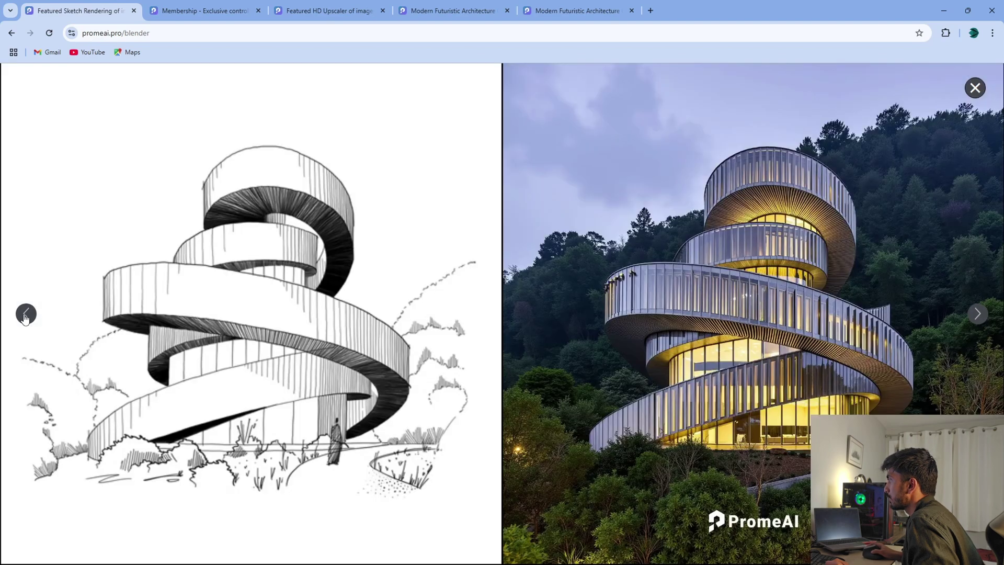
{"action": "left_click", "coordinate": [25, 317]}
{"action": "left_click", "coordinate": [25, 317]}
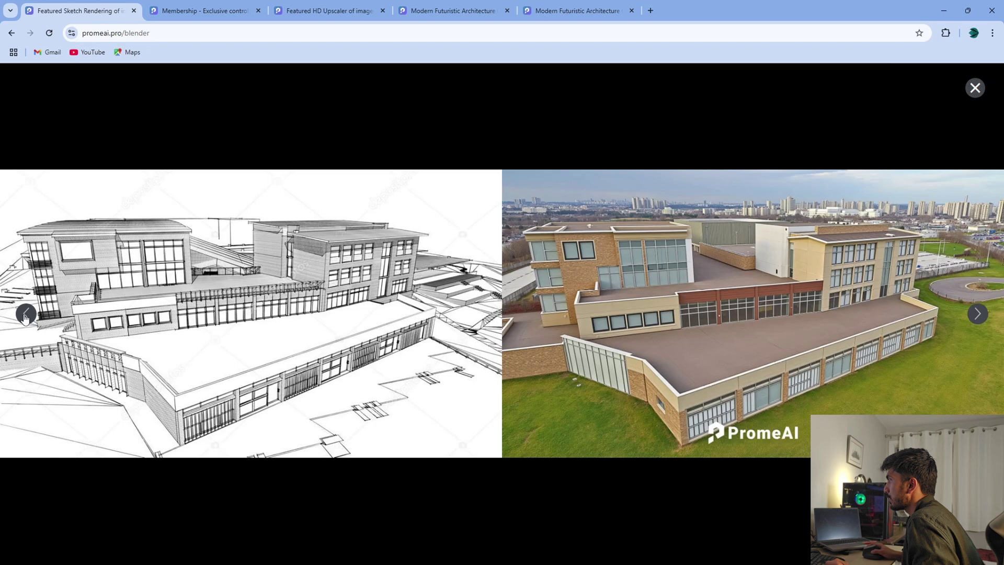
{"action": "left_click", "coordinate": [25, 317]}
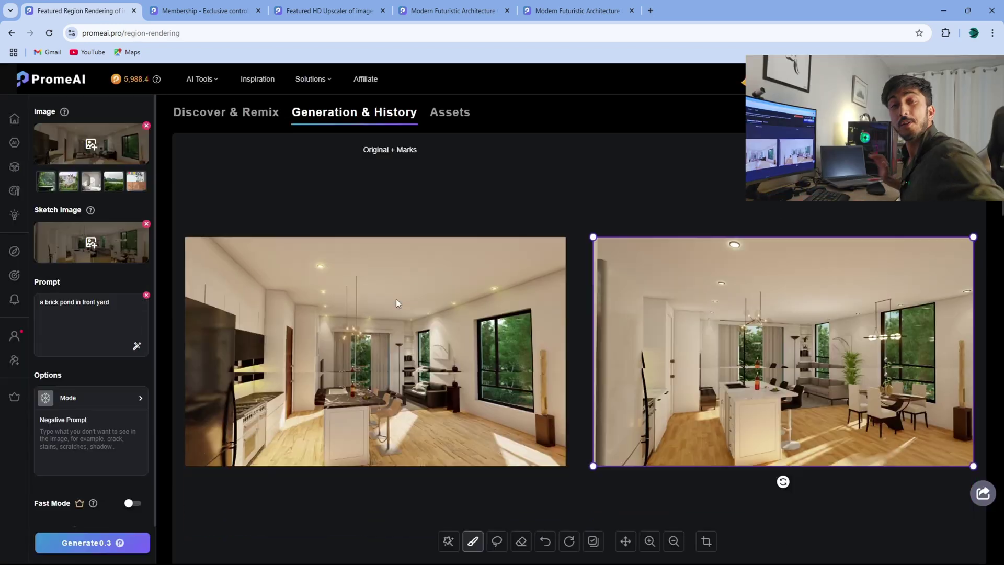
{"action": "scroll", "coordinate": [396, 299], "scroll_direction": "down", "scroll_amount": 3}
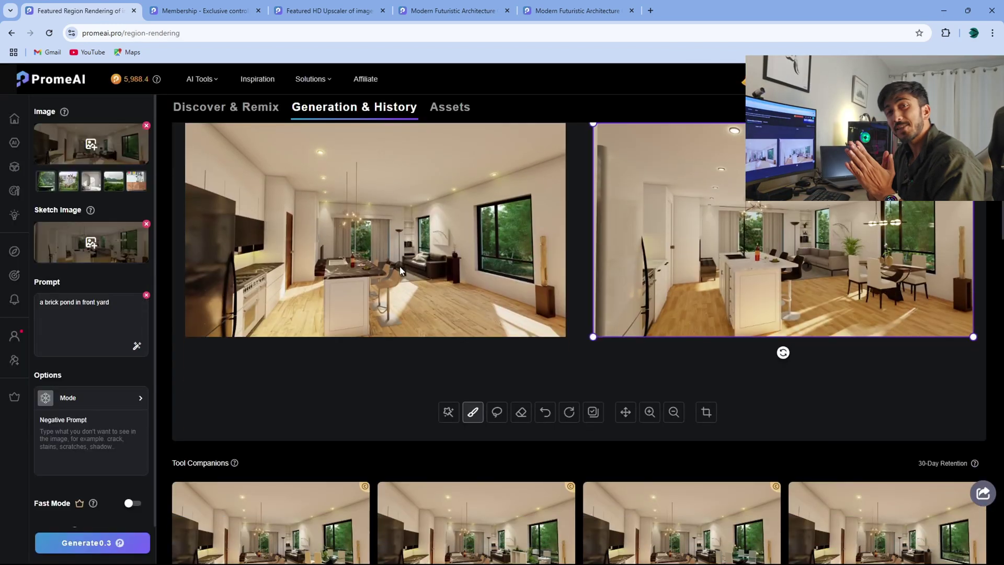
{"action": "left_click", "coordinate": [401, 266]}
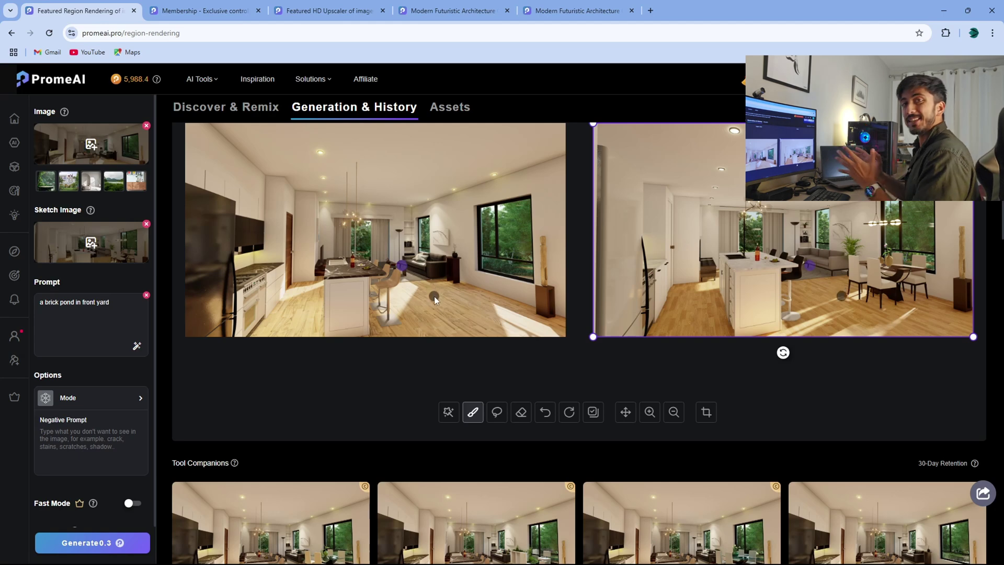
{"action": "scroll", "coordinate": [585, 303], "scroll_direction": "up", "scroll_amount": 4}
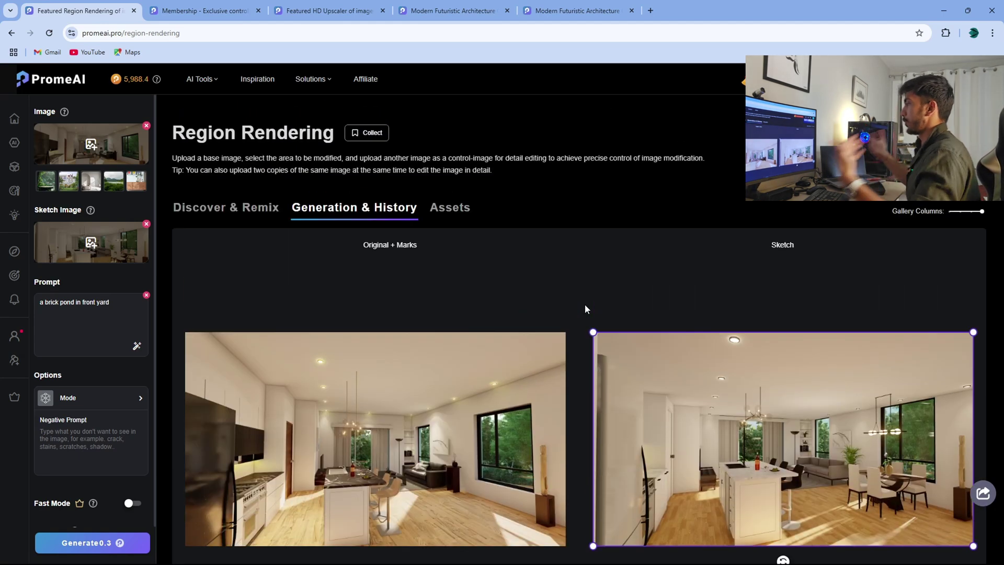
{"action": "scroll", "coordinate": [584, 303], "scroll_direction": "down", "scroll_amount": 2}
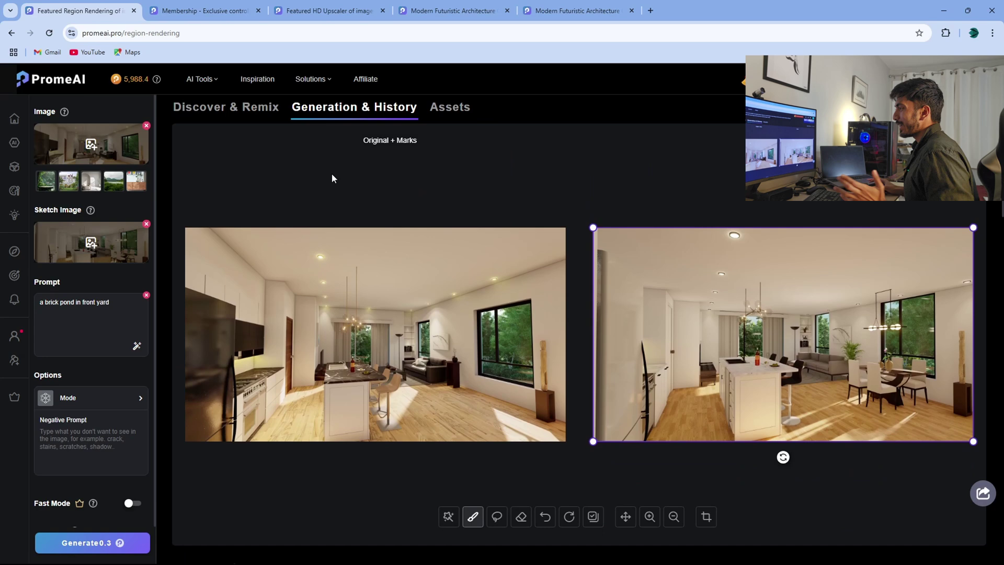
{"action": "scroll", "coordinate": [177, 127], "scroll_direction": "up", "scroll_amount": 2}
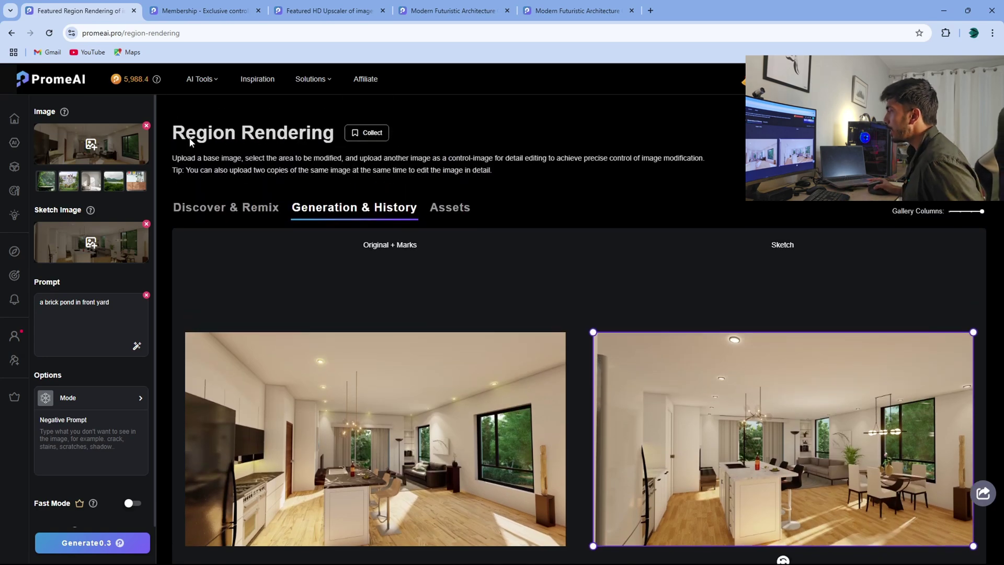
{"action": "scroll", "coordinate": [230, 194], "scroll_direction": "down", "scroll_amount": 1}
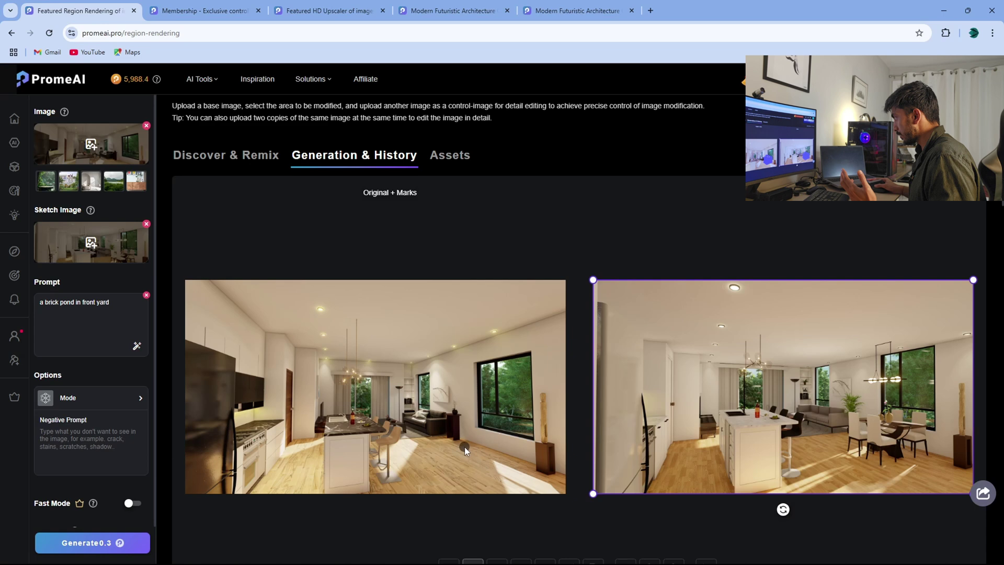
Mask the empty floor beside the right-hand window, filling the small gap
{"action": "mouse_move", "coordinate": [464, 446]}
{"action": "left_mouse_down"}
{"action": "mouse_move", "coordinate": [443, 448]}
{"action": "mouse_move", "coordinate": [469, 467]}
{"action": "mouse_move", "coordinate": [517, 459]}
{"action": "mouse_move", "coordinate": [516, 418]}
{"action": "mouse_move", "coordinate": [463, 402]}
{"action": "mouse_move", "coordinate": [447, 428]}
{"action": "mouse_move", "coordinate": [446, 417]}
{"action": "mouse_move", "coordinate": [448, 439]}
{"action": "mouse_move", "coordinate": [457, 421]}
{"action": "mouse_move", "coordinate": [443, 452]}
{"action": "mouse_move", "coordinate": [447, 426]}
{"action": "mouse_move", "coordinate": [446, 440]}
{"action": "mouse_move", "coordinate": [464, 439]}
{"action": "mouse_move", "coordinate": [462, 429]}
{"action": "mouse_move", "coordinate": [468, 444]}
{"action": "mouse_move", "coordinate": [487, 424]}
{"action": "mouse_move", "coordinate": [506, 436]}
{"action": "mouse_move", "coordinate": [508, 427]}
{"action": "mouse_move", "coordinate": [503, 452]}
{"action": "mouse_move", "coordinate": [480, 453]}
{"action": "mouse_move", "coordinate": [486, 434]}
{"action": "mouse_move", "coordinate": [488, 444]}
{"action": "mouse_move", "coordinate": [472, 460]}
{"action": "left_mouse_up"}
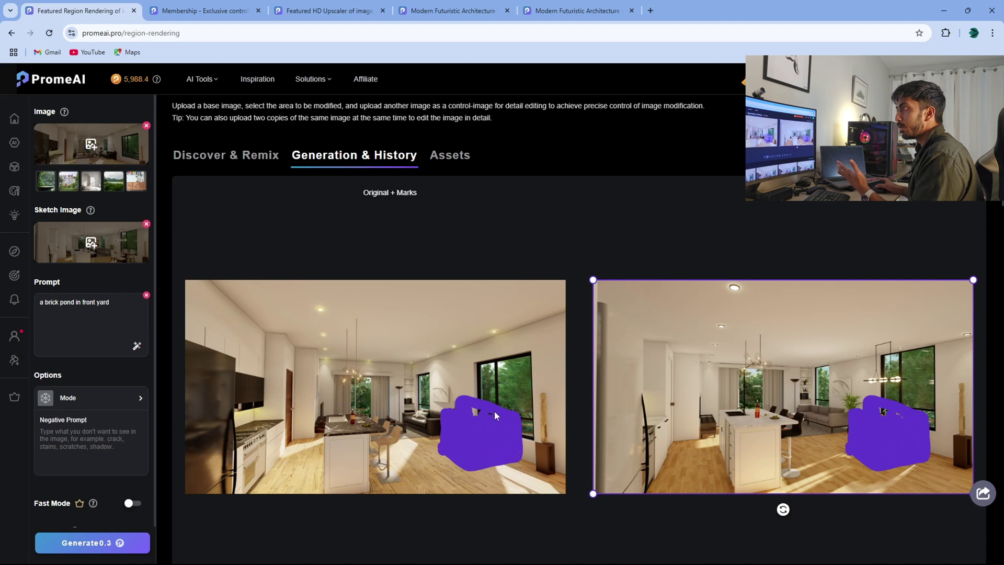
{"action": "left_click_drag", "start_coordinate": [488, 422], "coordinate": [504, 434]}
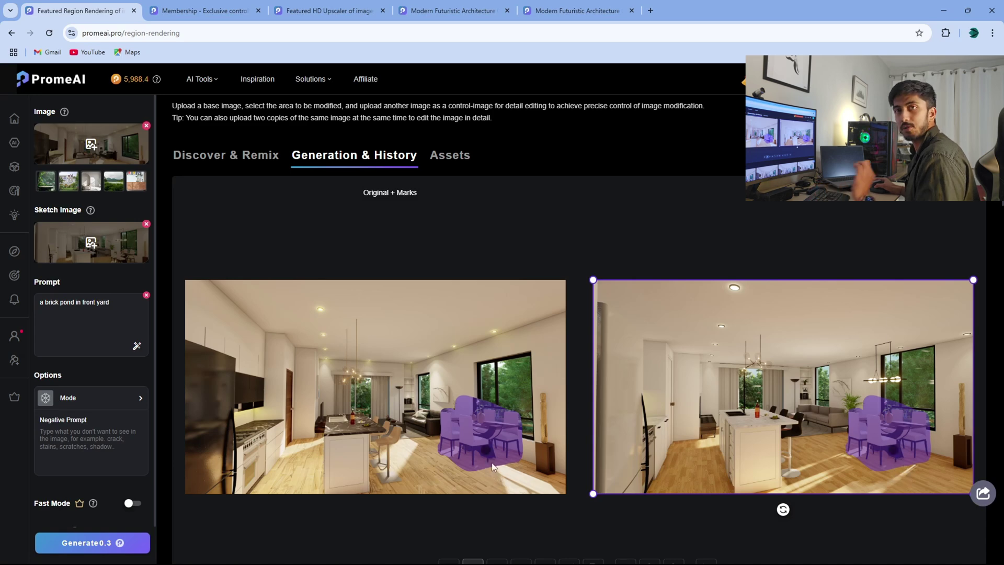
{"action": "scroll", "coordinate": [544, 339], "scroll_direction": "down", "scroll_amount": 3}
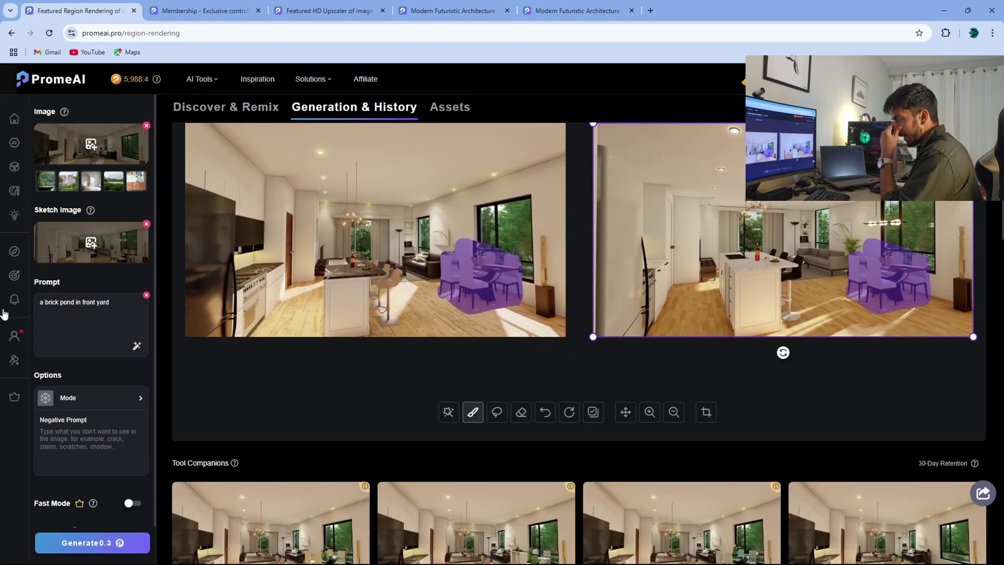
Replace the brick pond prompt with text beginning 'Glass D'
{"action": "left_click_drag", "start_coordinate": [114, 305], "coordinate": [32, 299]}
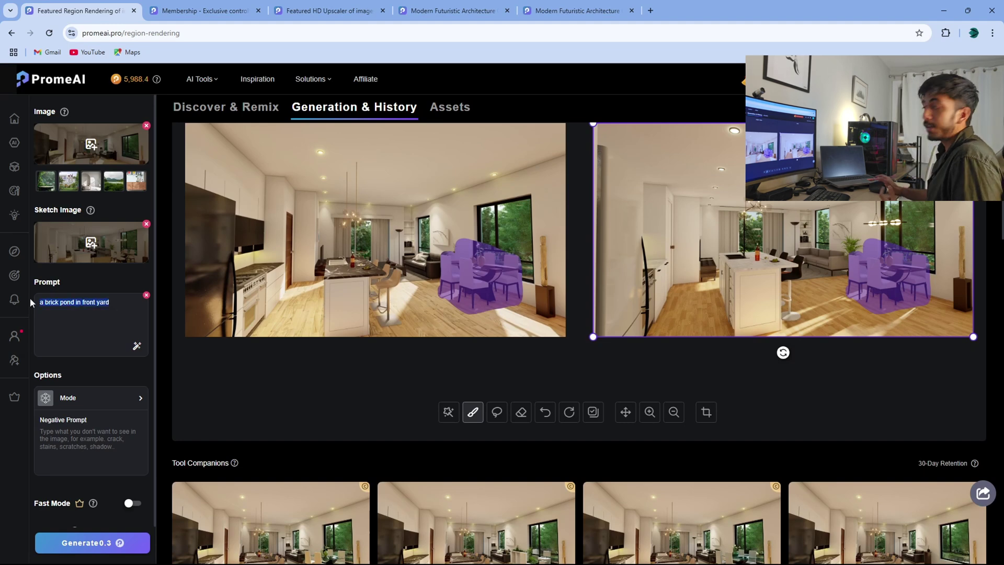
{"action": "key", "text": "BackSpace"}
{"action": "key", "text": "Caps_Lock"}
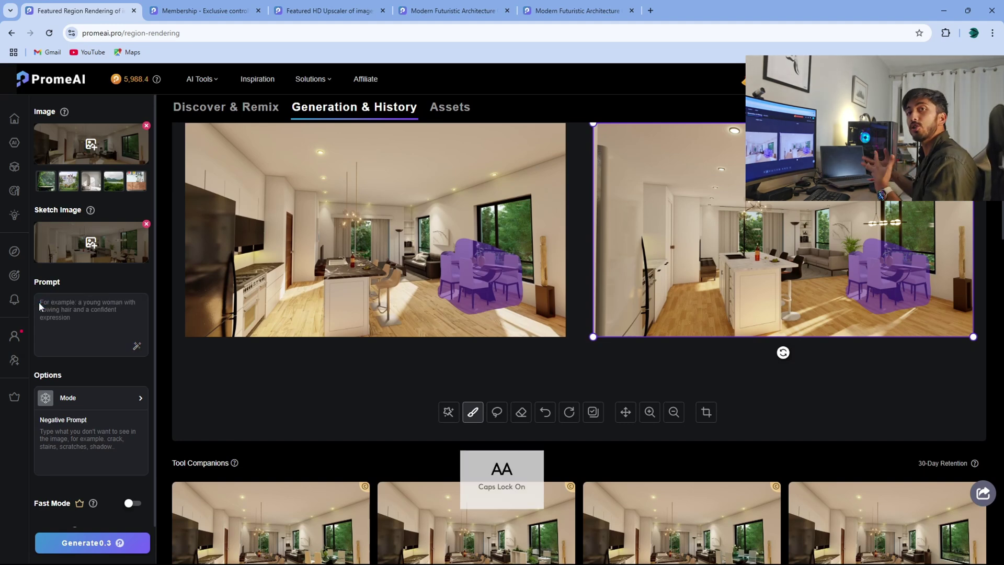
{"action": "type", "text": "G"}
{"action": "key", "text": "Caps_Lock"}
{"action": "type", "text": "lass"}
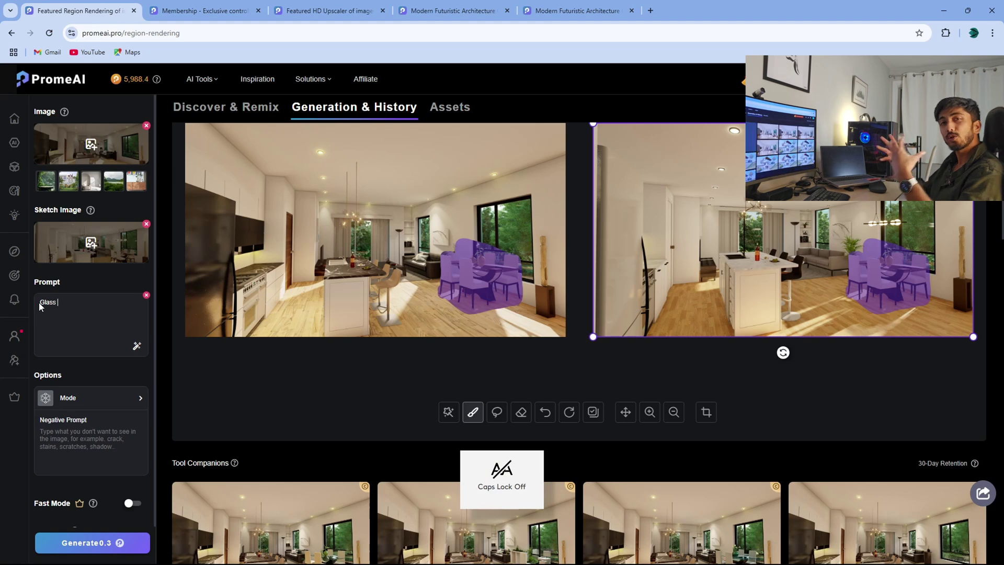
{"action": "key", "text": "Caps_Lock"}
{"action": "type", "text": "D"}
{"action": "key", "text": "Caps_Lock"}
Complete the prompt as 'Glass Dining Table' and generate renders
{"action": "type", "text": "inin"}
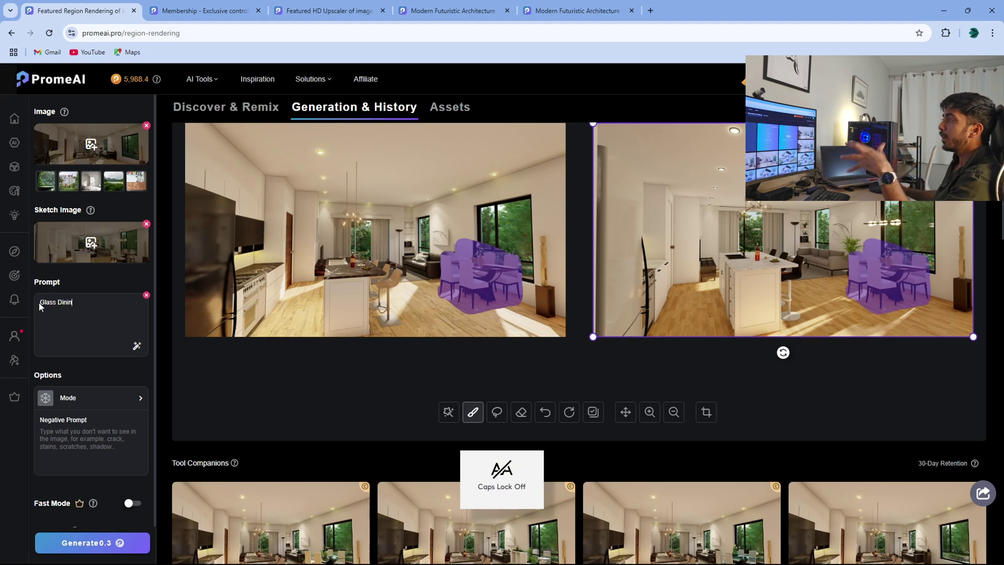
{"action": "type", "text": "g"}
{"action": "type", "text": "Table"}
{"action": "left_click", "coordinate": [92, 542]}
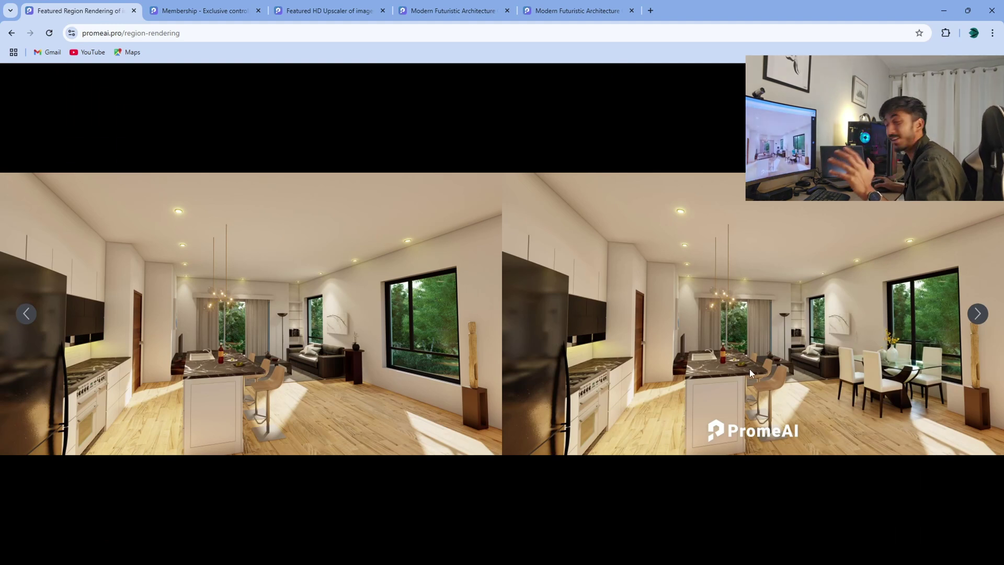
Browse the glass dining table variations, including teal and clear glass versions, then close the viewer
{"action": "left_click", "coordinate": [976, 316]}
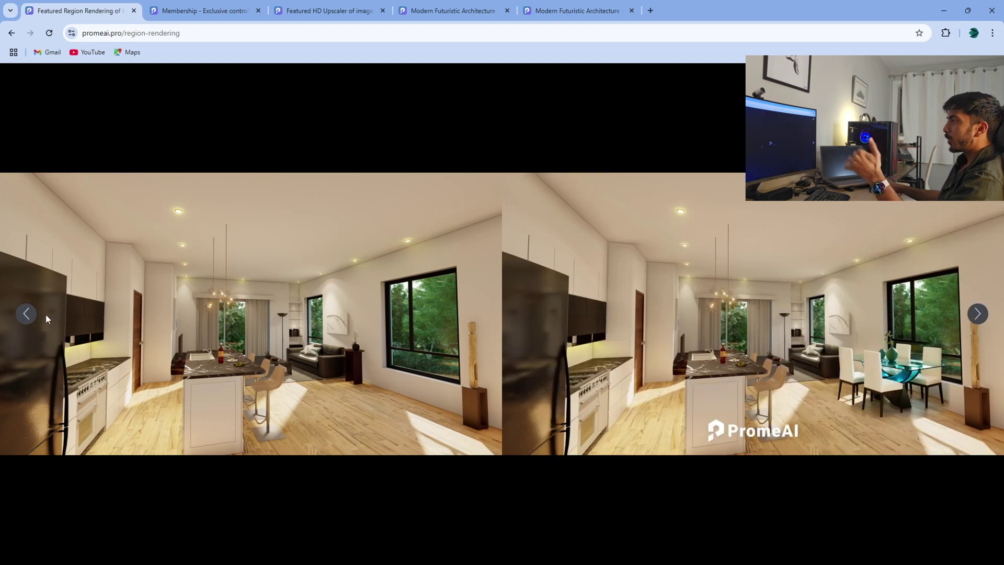
{"action": "left_click", "coordinate": [27, 317]}
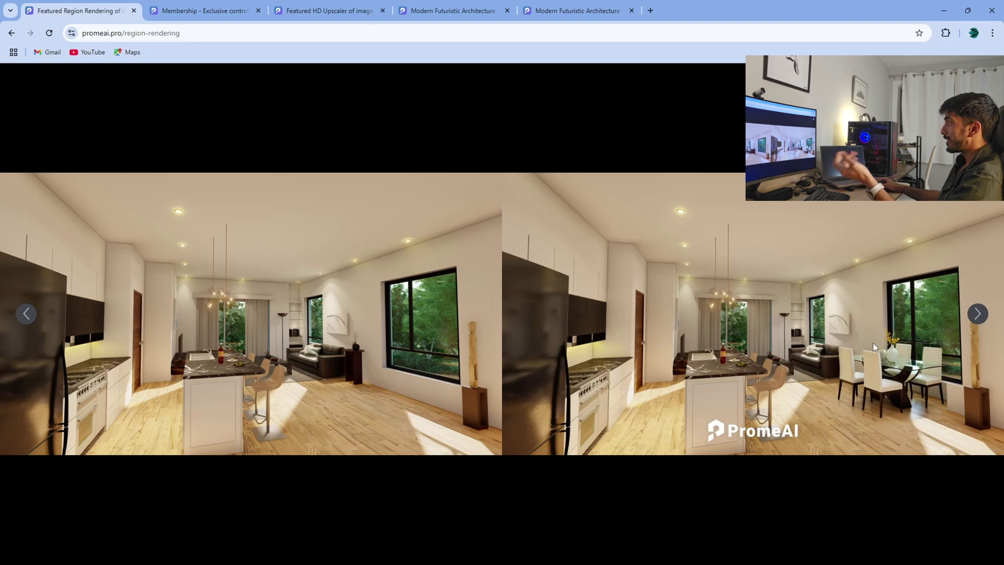
{"action": "left_click", "coordinate": [978, 314]}
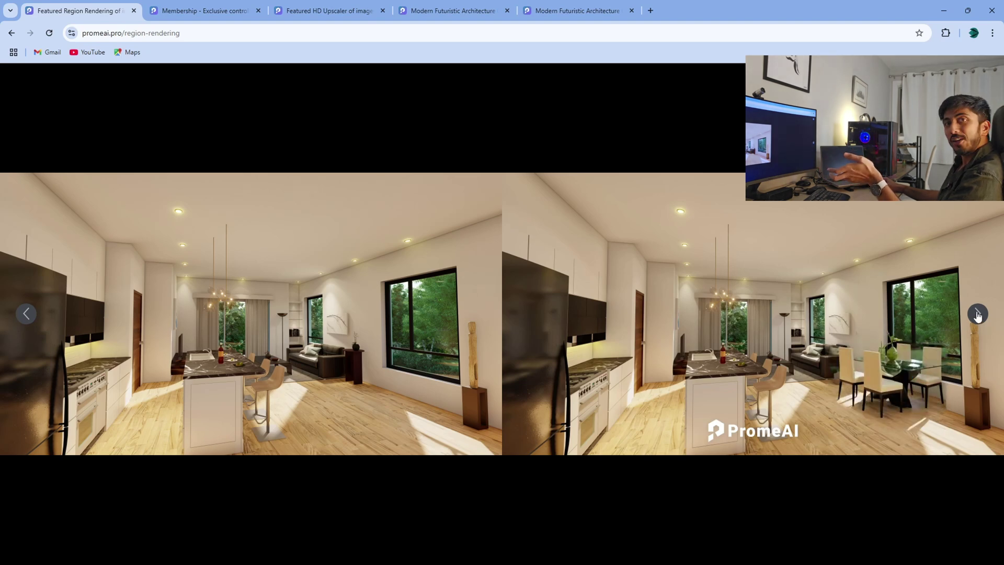
{"action": "left_click", "coordinate": [978, 314]}
{"action": "left_click", "coordinate": [977, 314]}
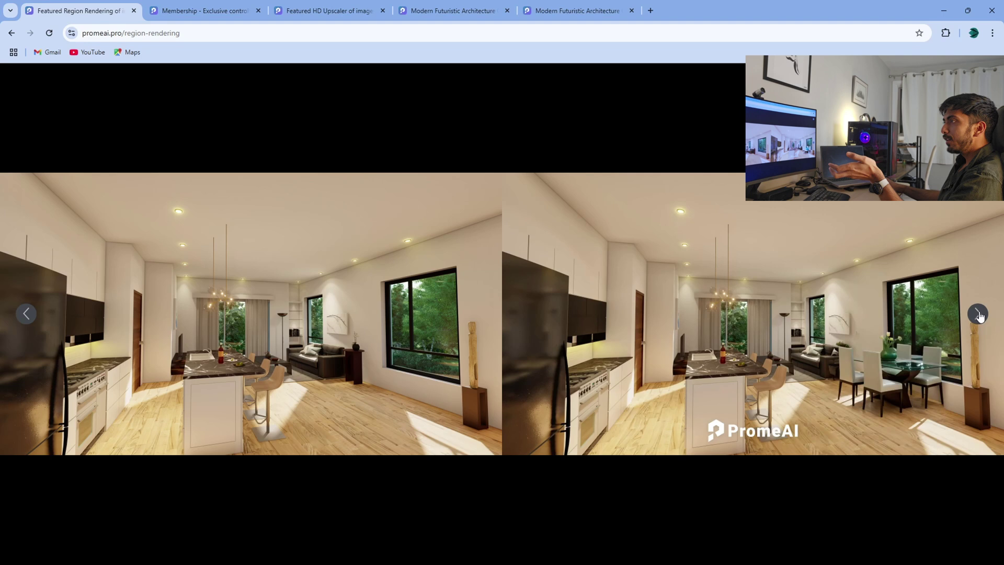
{"action": "left_click", "coordinate": [978, 315]}
{"action": "left_click", "coordinate": [32, 315]}
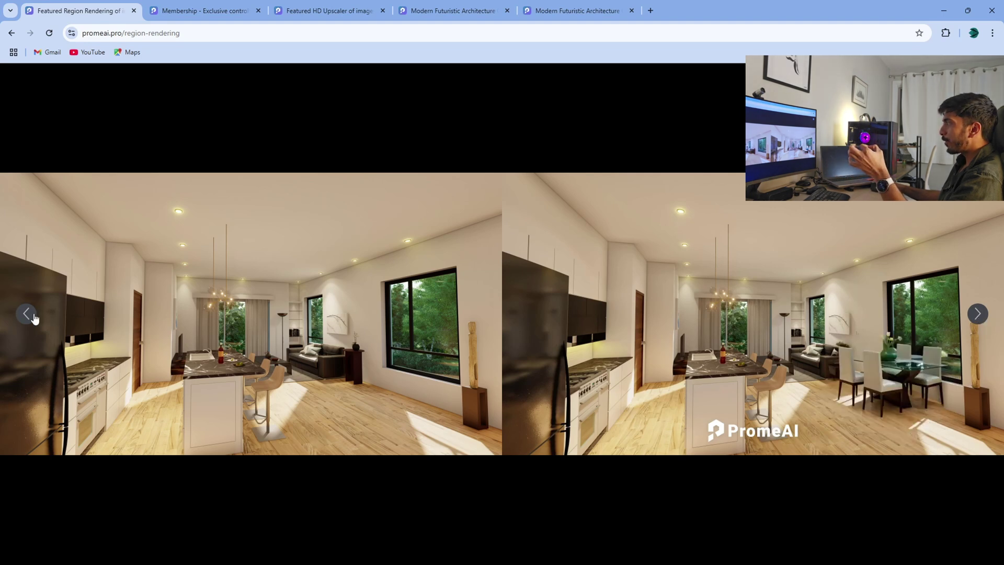
{"action": "left_click", "coordinate": [33, 315]}
{"action": "left_click", "coordinate": [33, 316]}
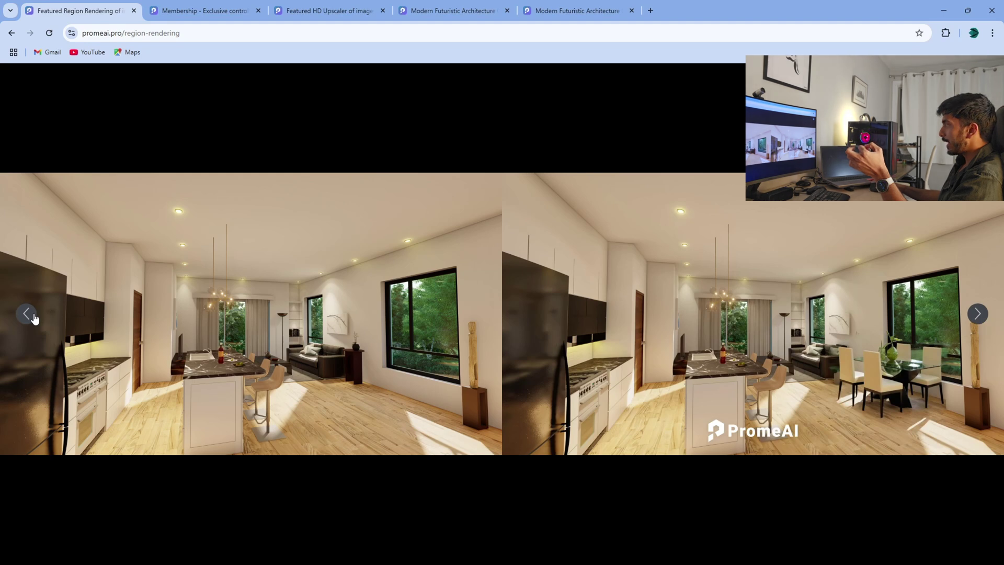
{"action": "left_click", "coordinate": [34, 315]}
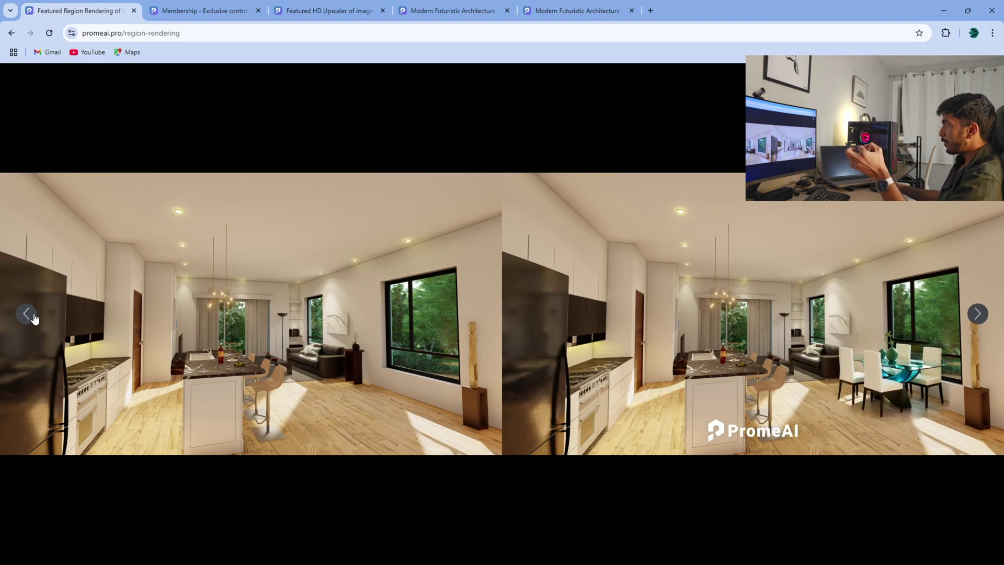
{"action": "left_click", "coordinate": [34, 316]}
{"action": "left_click", "coordinate": [33, 315]}
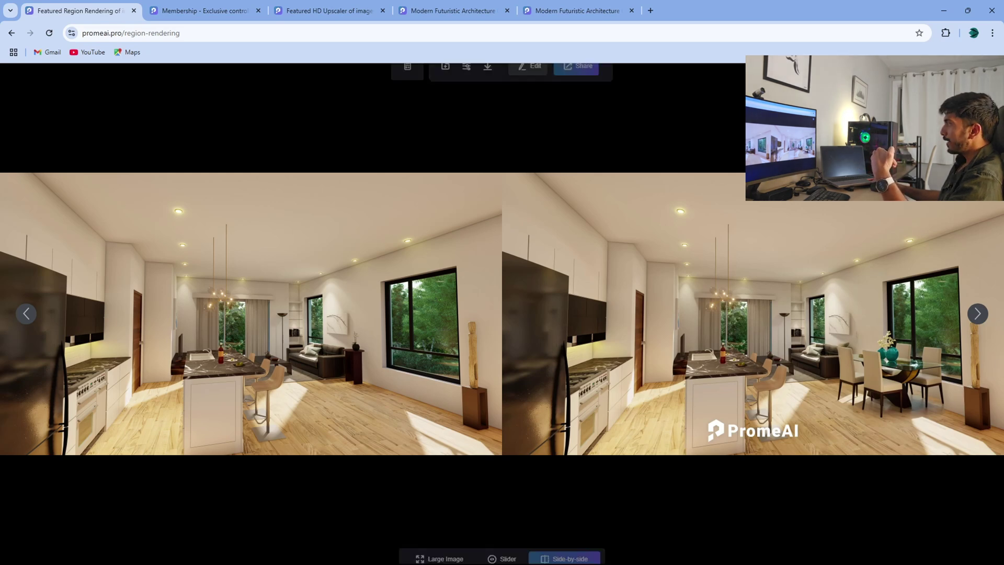
{"action": "key", "text": "Escape"}
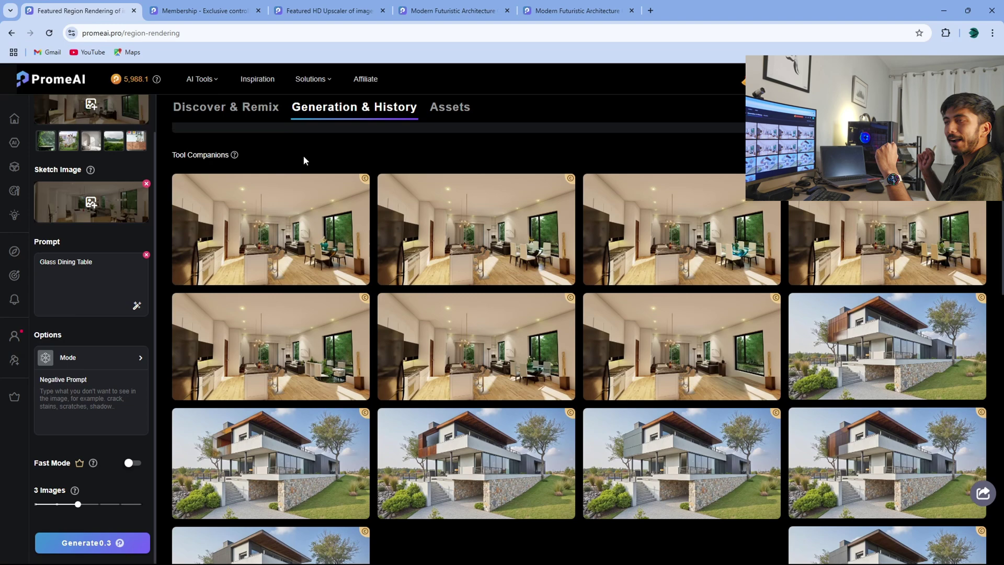
Mask the house's lower side wall and ground-floor balcony railing for replacement
{"action": "scroll", "coordinate": [302, 157], "scroll_direction": "up", "scroll_amount": 6}
{"action": "scroll", "coordinate": [98, 363], "scroll_direction": "up", "scroll_amount": 2}
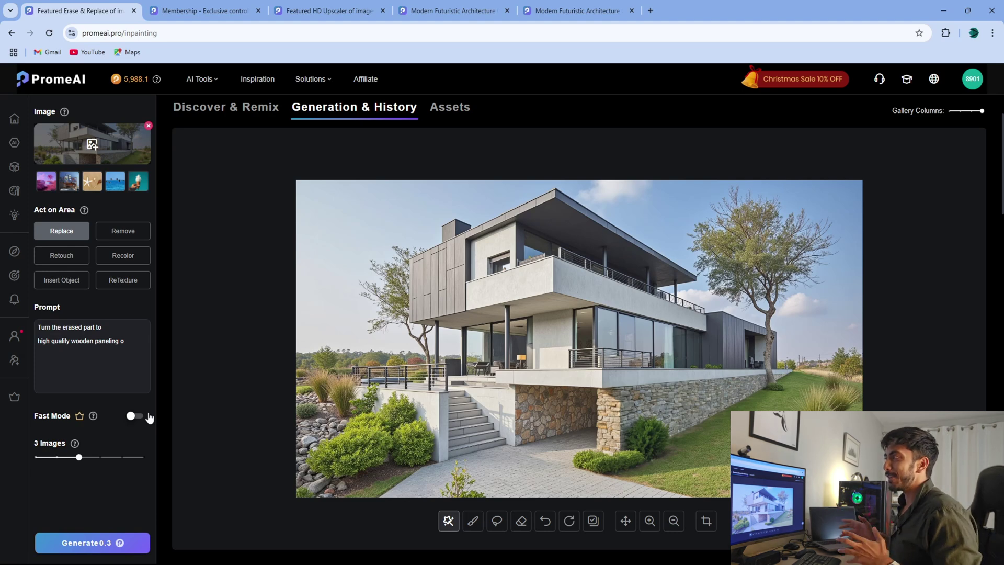
{"action": "scroll", "coordinate": [169, 225], "scroll_direction": "up", "scroll_amount": 2}
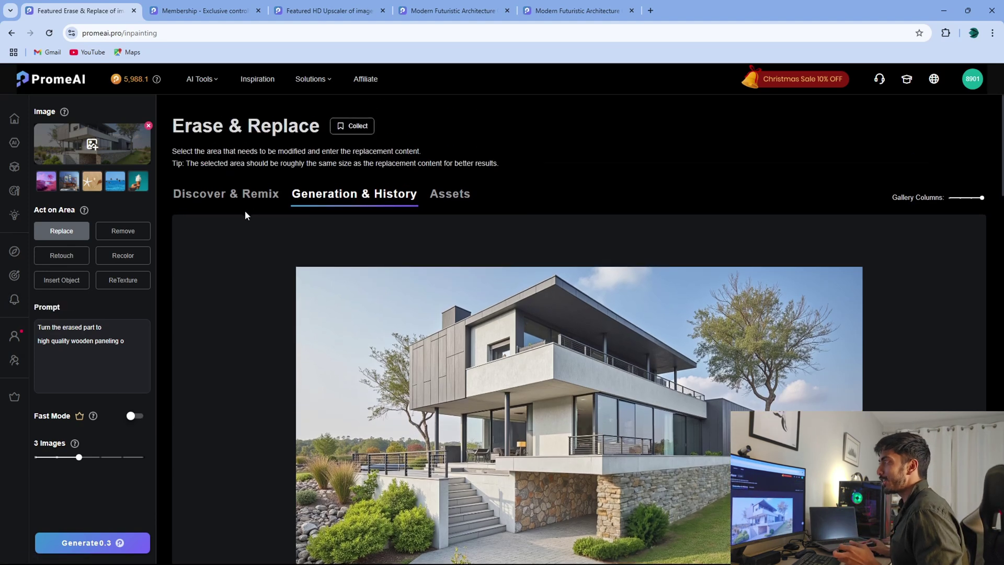
{"action": "scroll", "coordinate": [439, 303], "scroll_direction": "down", "scroll_amount": 2}
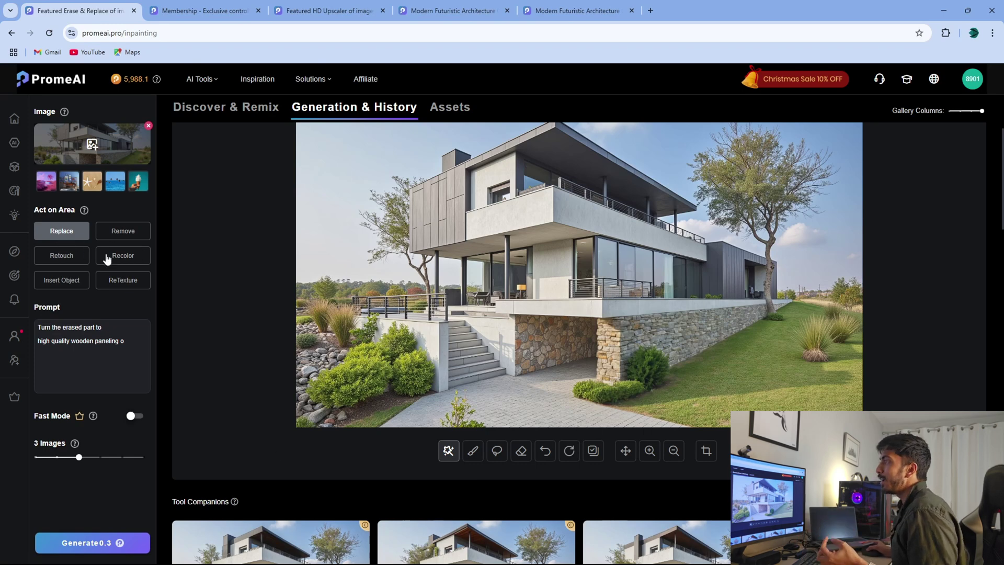
{"action": "left_click", "coordinate": [648, 290]}
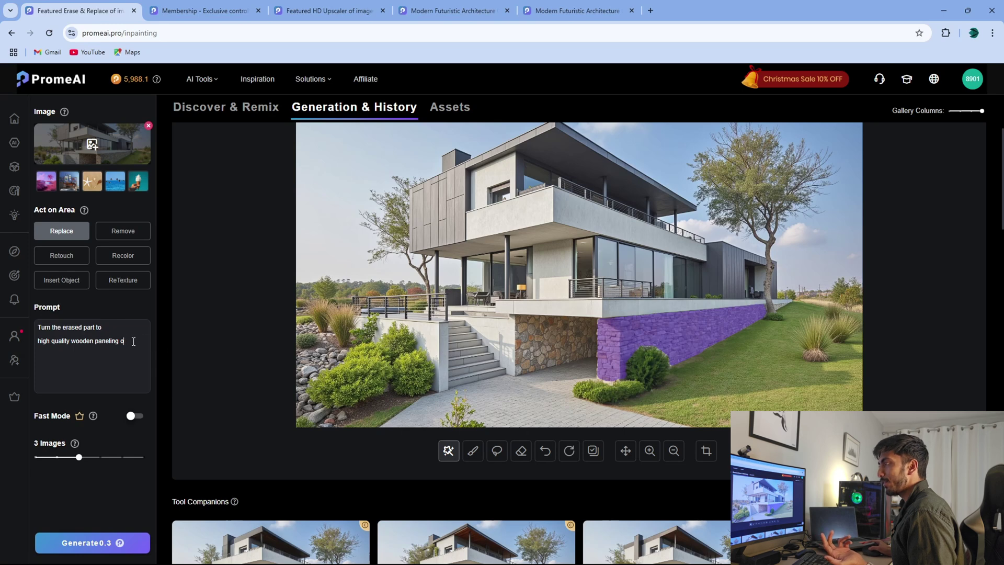
Change the prompt to 'Turn the erased part to Stone Column support the structure' and generate
{"action": "left_click_drag", "start_coordinate": [133, 341], "coordinate": [33, 341]}
{"action": "key", "text": "BackSpace"}
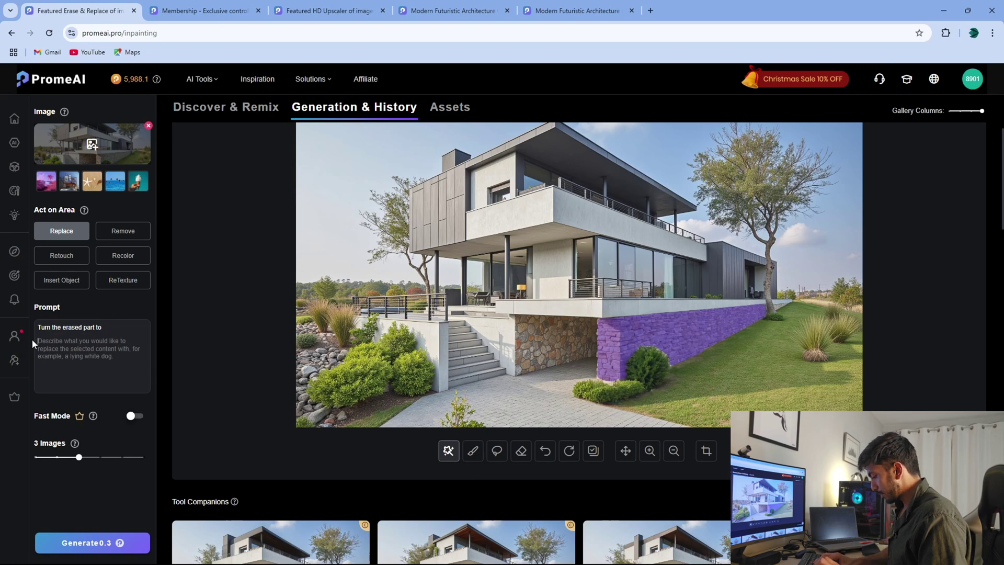
{"action": "type", "text": "Stone Column support the structure ."}
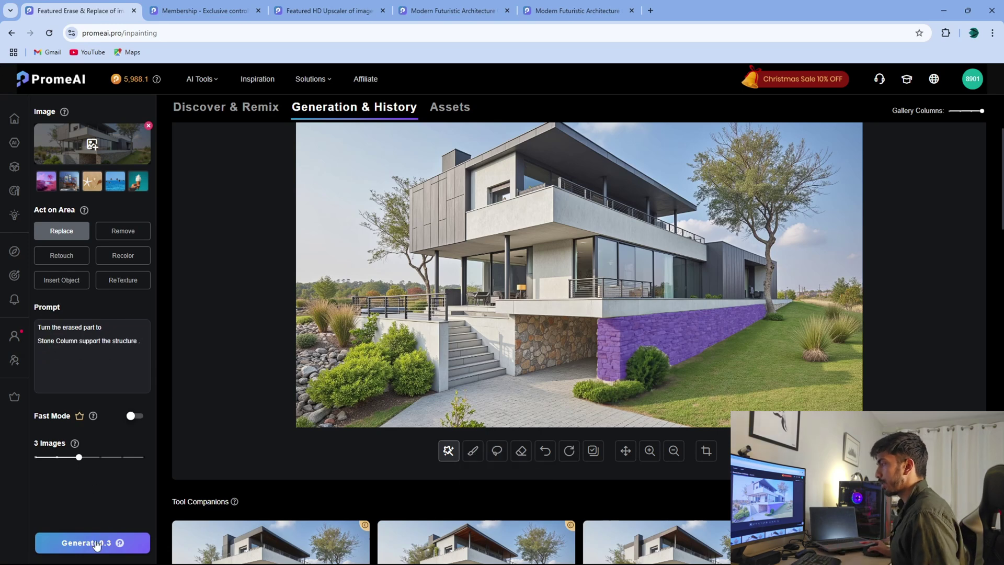
{"action": "left_click", "coordinate": [96, 543]}
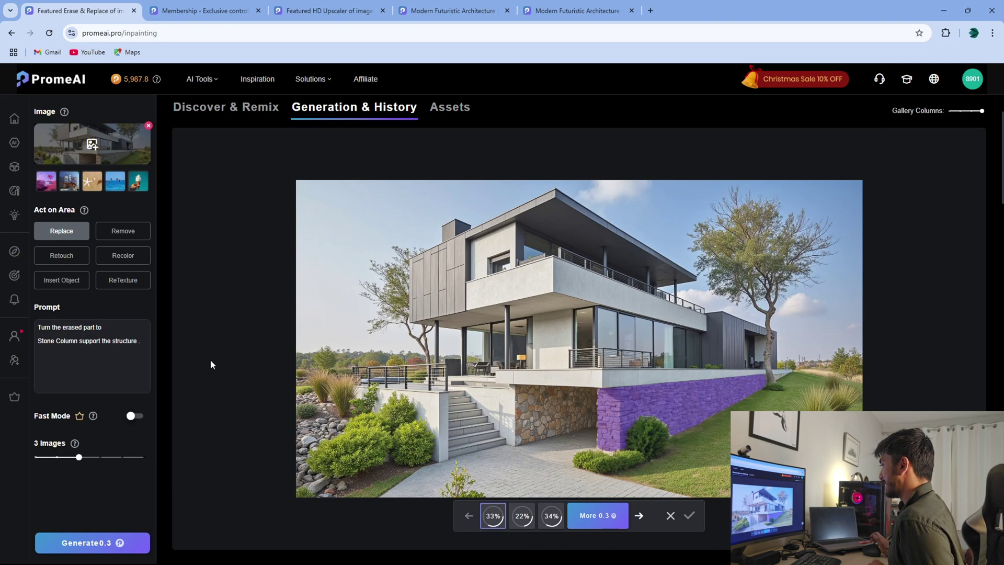
Compare the generated variants and keep the one with slender stone columns under the house
{"action": "left_click", "coordinate": [639, 516]}
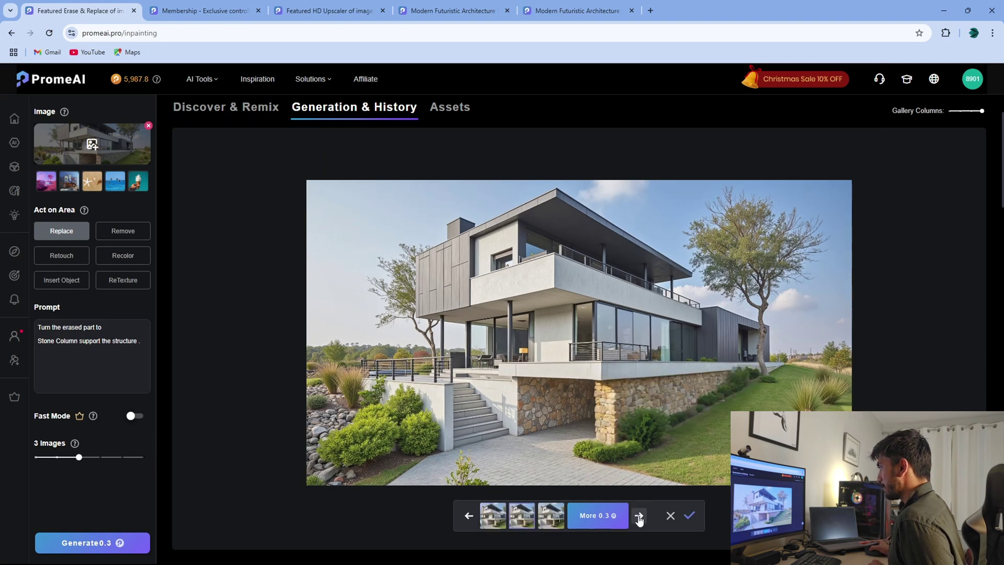
{"action": "left_click", "coordinate": [638, 516]}
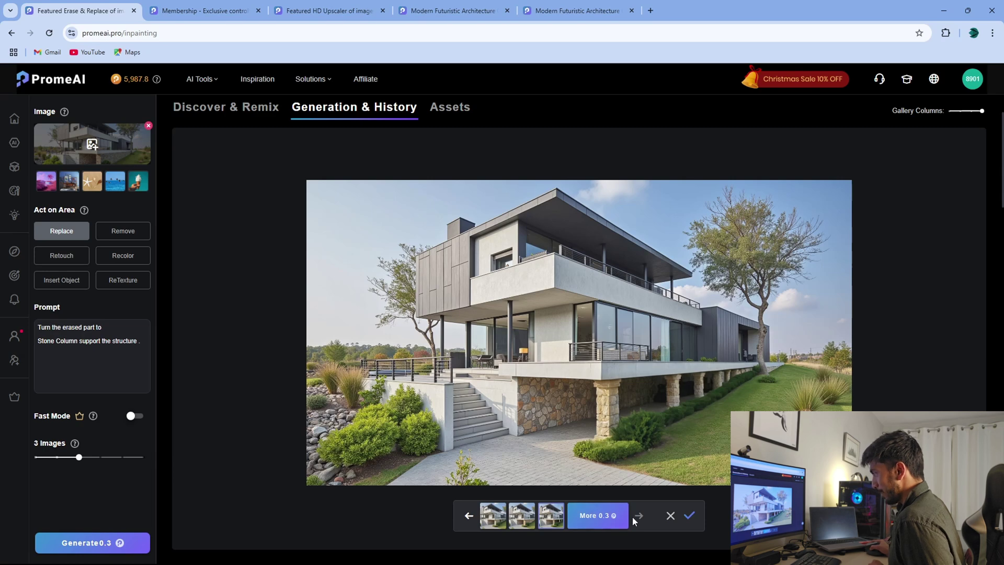
{"action": "left_click", "coordinate": [469, 516]}
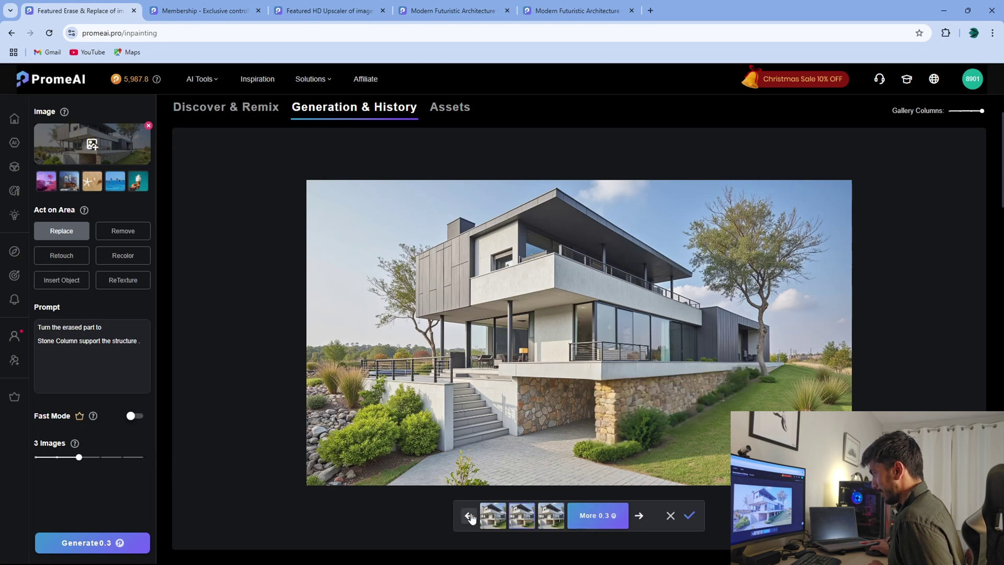
{"action": "left_click", "coordinate": [470, 516]}
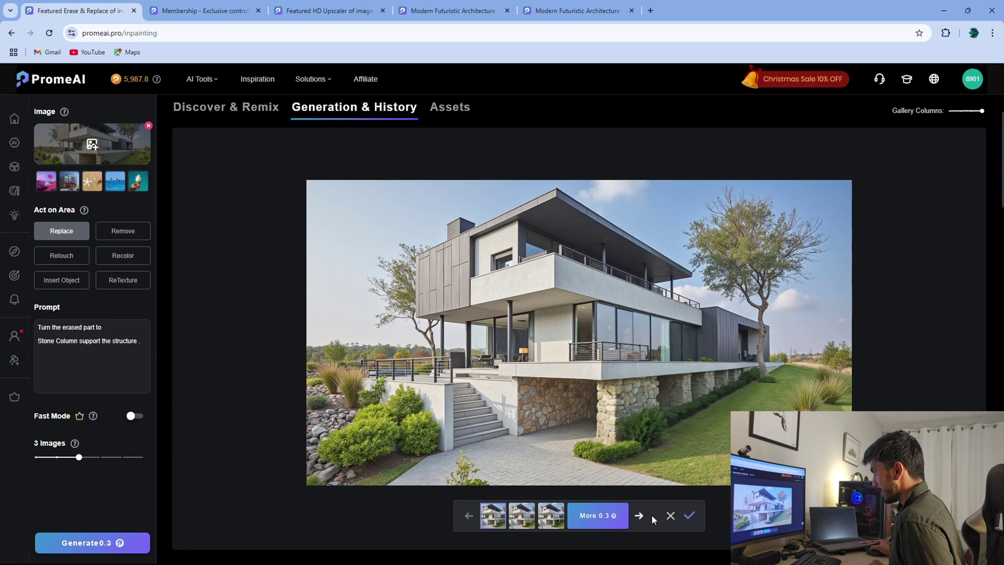
{"action": "left_click", "coordinate": [638, 516]}
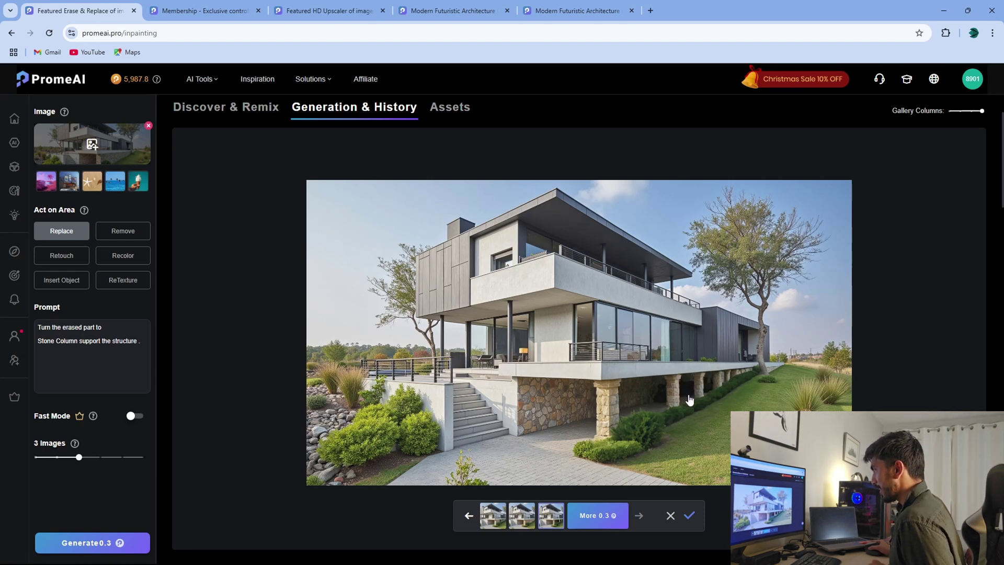
{"action": "left_click", "coordinate": [689, 516]}
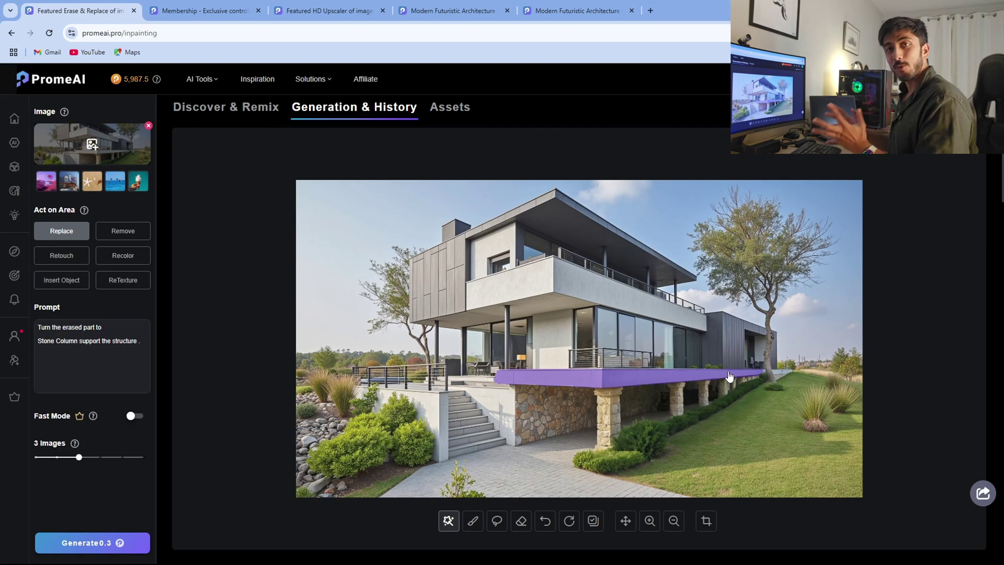
Go back to the PromeAI home page and open the Outpainting tool
{"action": "left_click", "coordinate": [11, 32]}
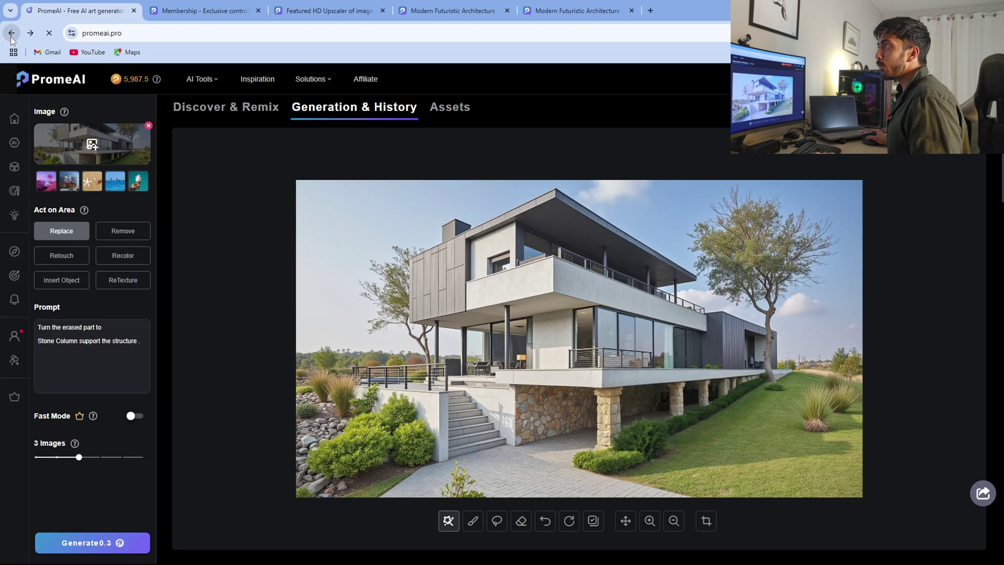
{"action": "scroll", "coordinate": [497, 306], "scroll_direction": "down", "scroll_amount": 3}
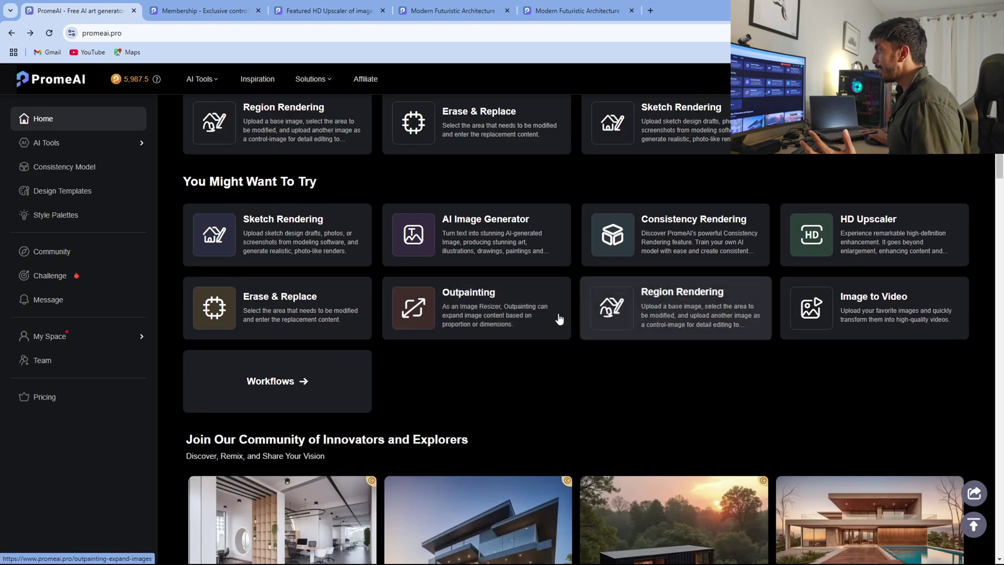
{"action": "left_click", "coordinate": [528, 319]}
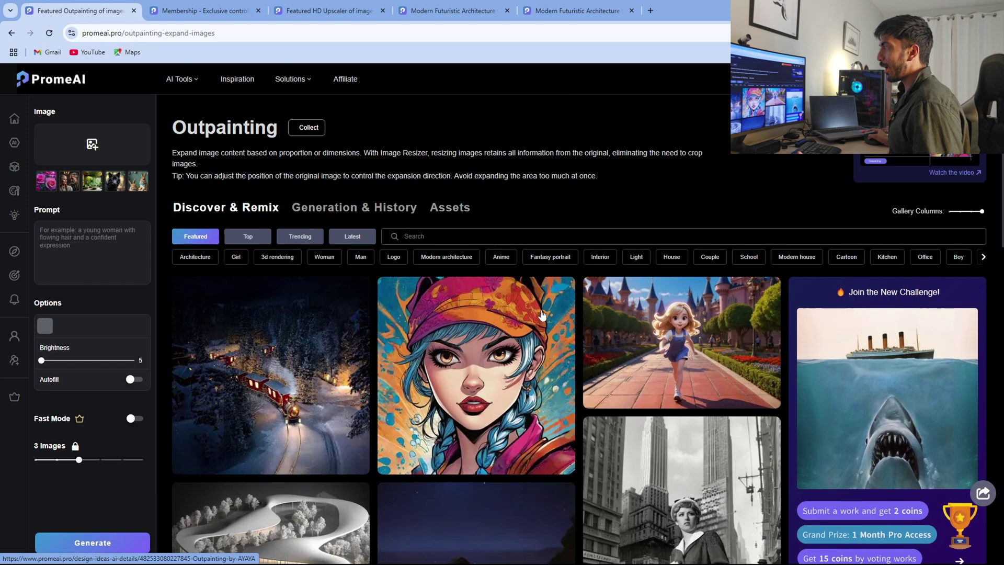
Show the generation history and open the first expanded living-room result full screen
{"action": "left_click", "coordinate": [309, 209]}
{"action": "scroll", "coordinate": [460, 268], "scroll_direction": "down", "scroll_amount": 4}
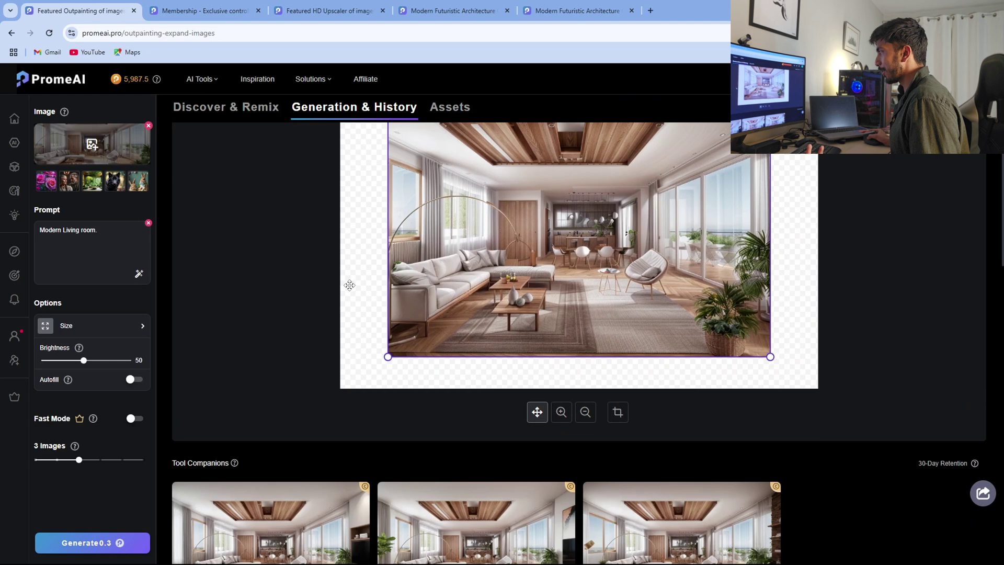
{"action": "scroll", "coordinate": [523, 285], "scroll_direction": "down", "scroll_amount": 2}
{"action": "scroll", "coordinate": [604, 297], "scroll_direction": "up", "scroll_amount": 5}
{"action": "scroll", "coordinate": [578, 275], "scroll_direction": "down", "scroll_amount": 1}
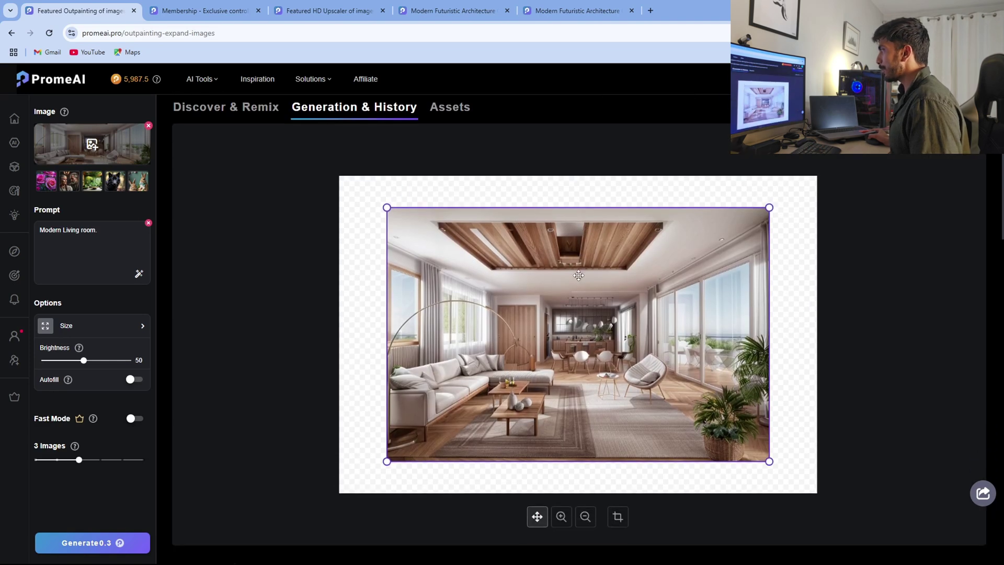
{"action": "scroll", "coordinate": [315, 268], "scroll_direction": "down", "scroll_amount": 1}
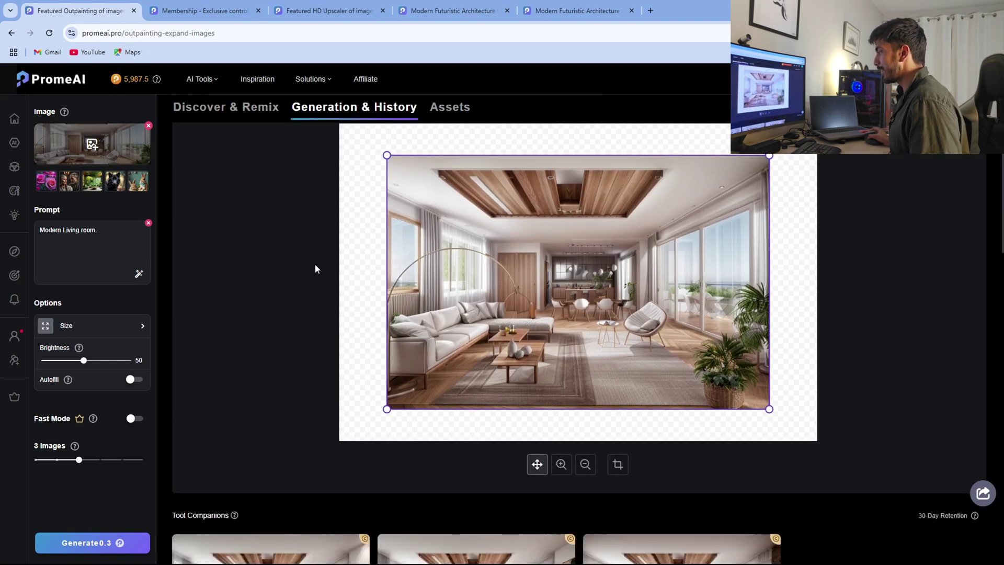
{"action": "scroll", "coordinate": [315, 268], "scroll_direction": "down", "scroll_amount": 2}
{"action": "scroll", "coordinate": [311, 264], "scroll_direction": "down", "scroll_amount": 1}
{"action": "scroll", "coordinate": [357, 256], "scroll_direction": "up", "scroll_amount": 2}
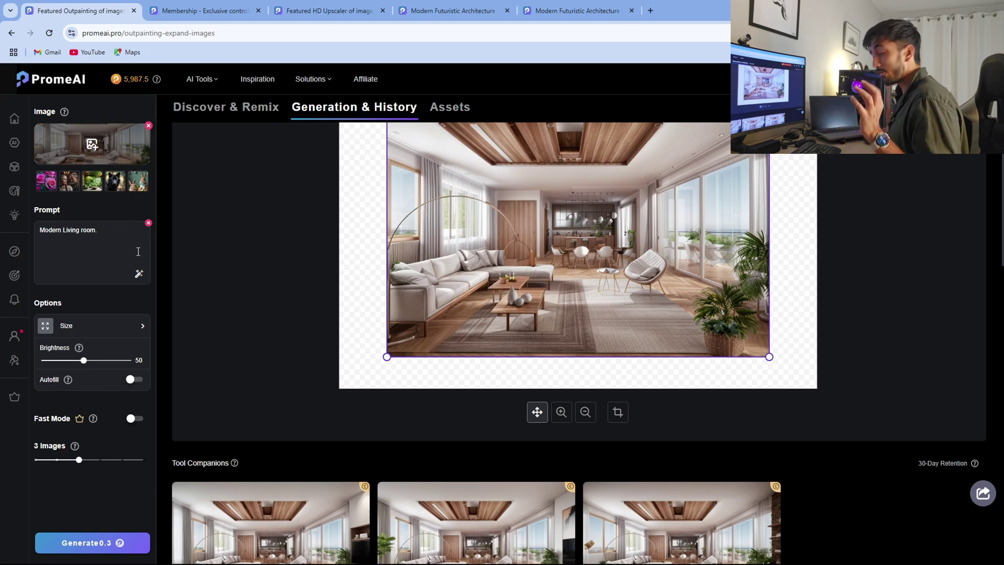
{"action": "scroll", "coordinate": [246, 298], "scroll_direction": "down", "scroll_amount": 2}
{"action": "left_click", "coordinate": [290, 460]}
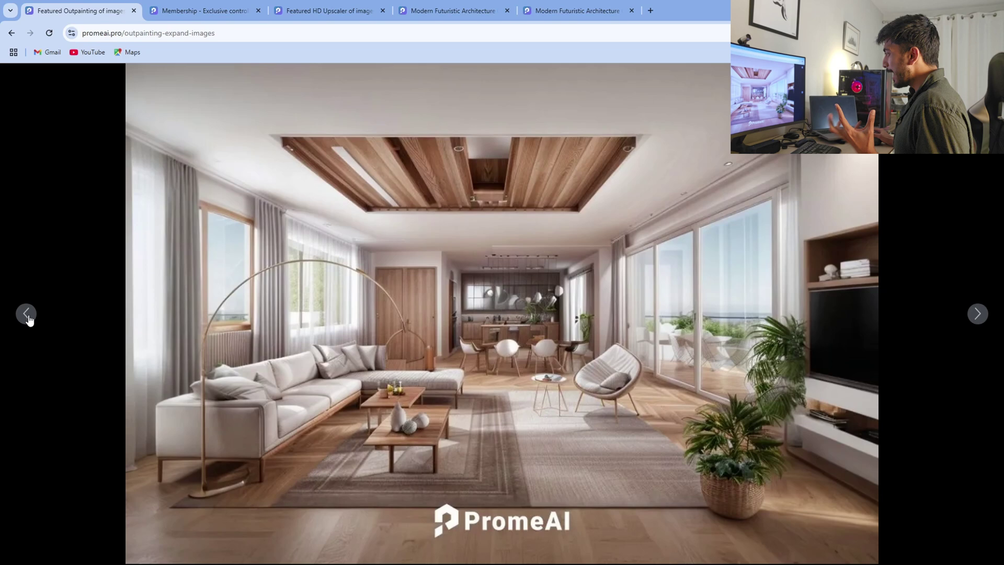
Flip through the expanded living-room variants, then close the full-screen preview
{"action": "left_click", "coordinate": [981, 317]}
{"action": "left_click", "coordinate": [981, 317]}
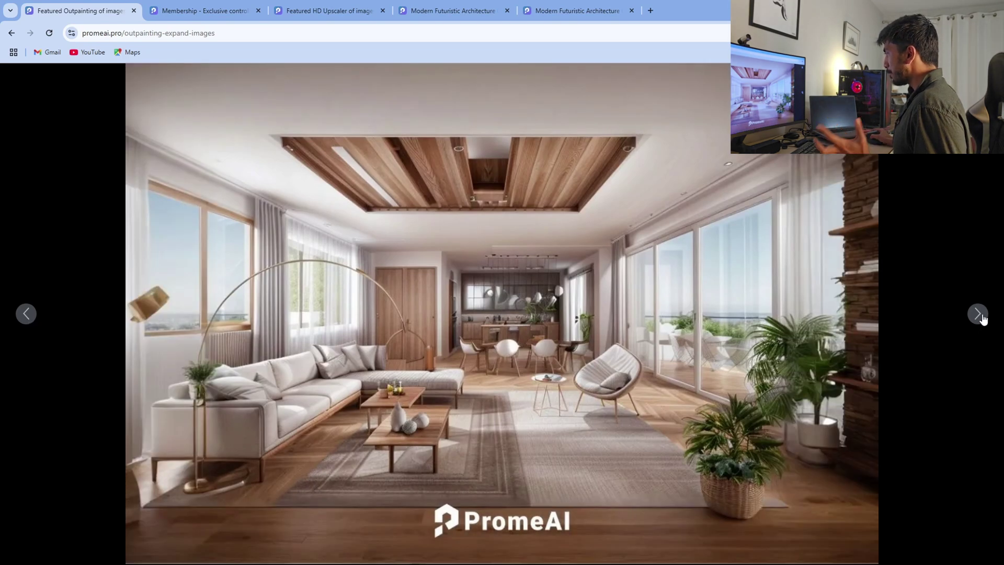
{"action": "left_click", "coordinate": [24, 316]}
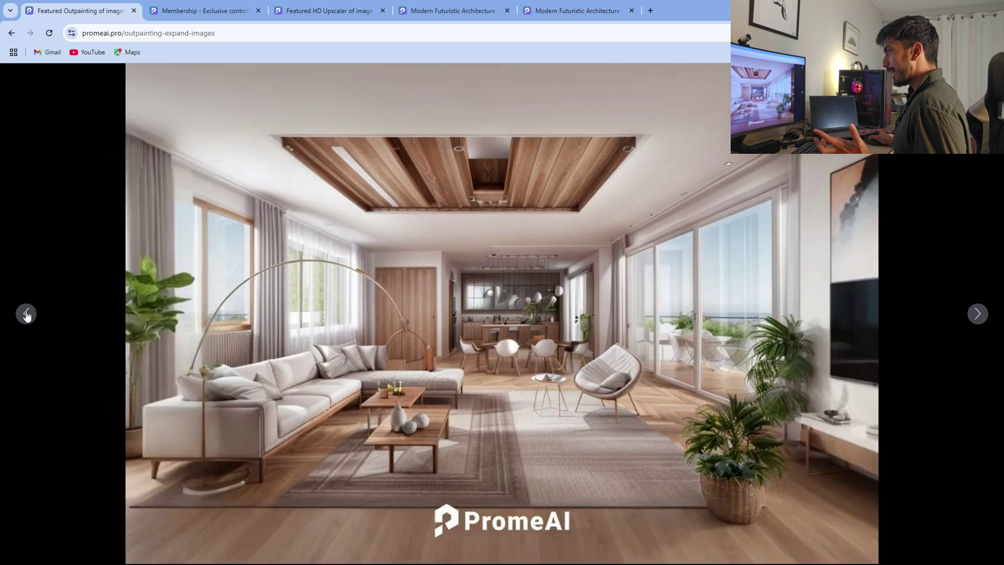
{"action": "left_click", "coordinate": [24, 316]}
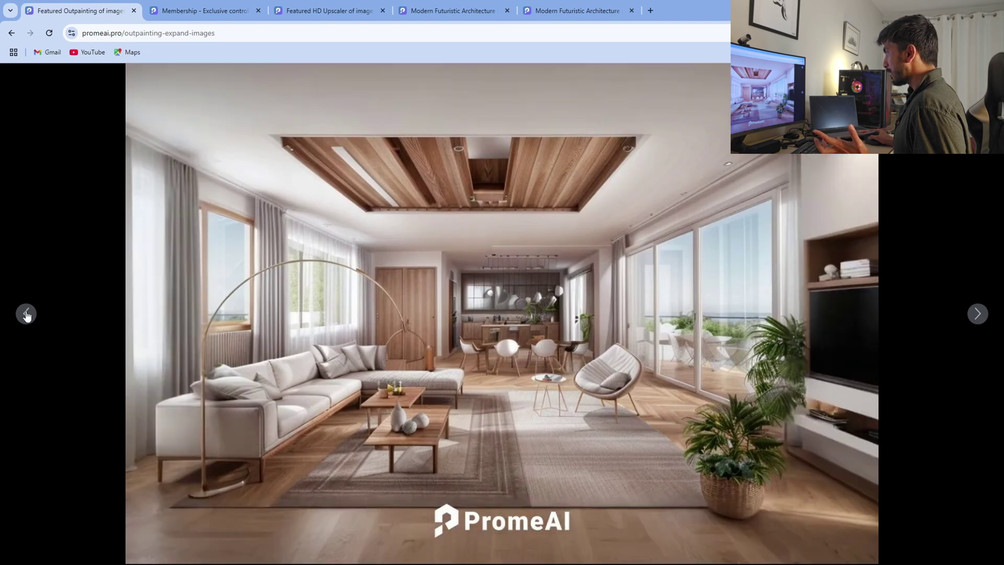
{"action": "left_click", "coordinate": [982, 314]}
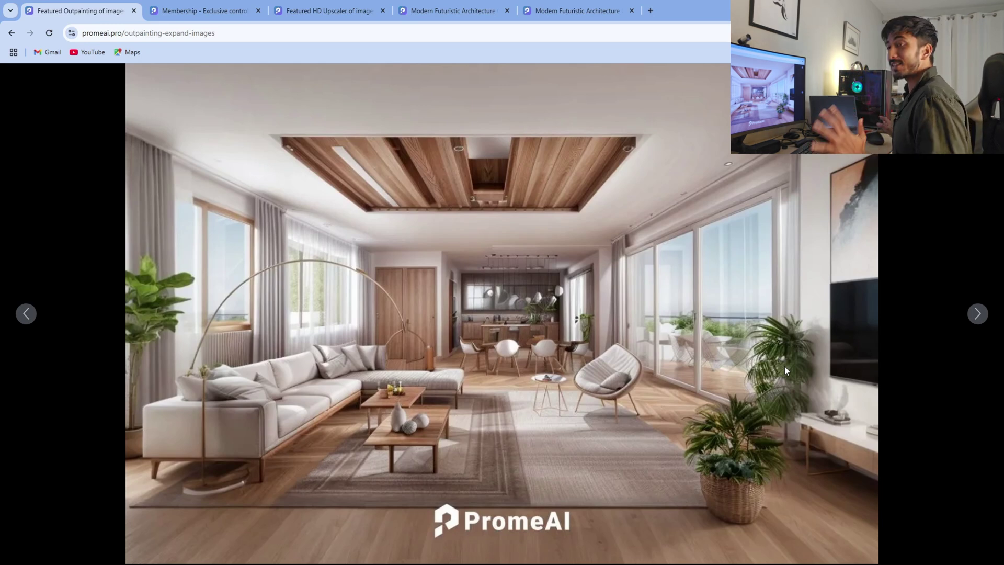
{"action": "key", "text": "Escape"}
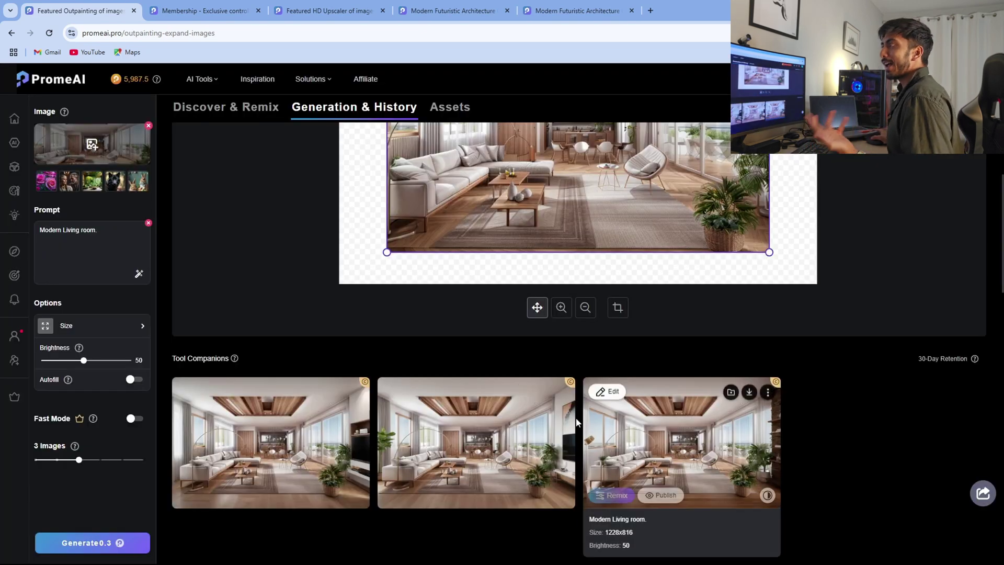
{"action": "scroll", "coordinate": [287, 293], "scroll_direction": "up", "scroll_amount": 5}
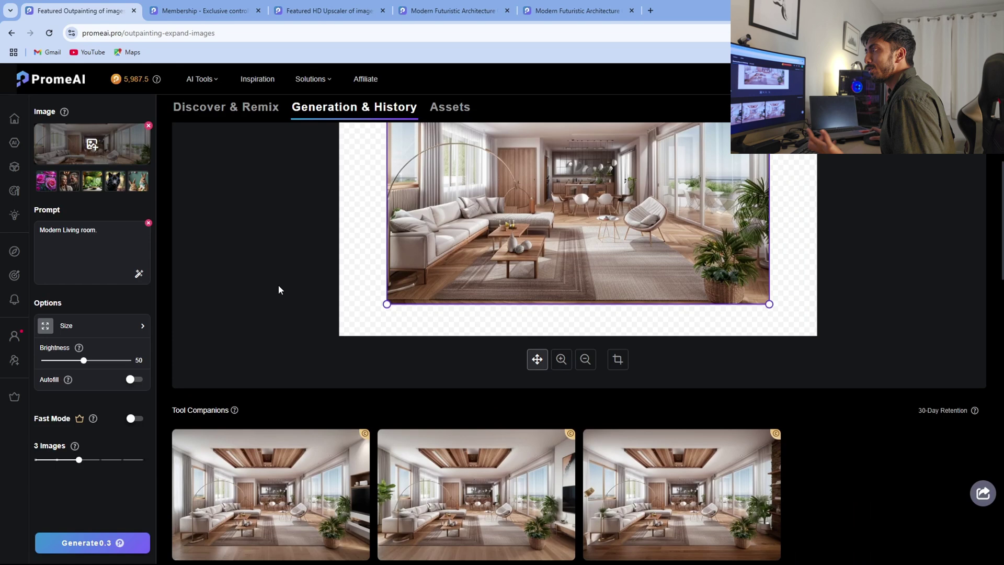